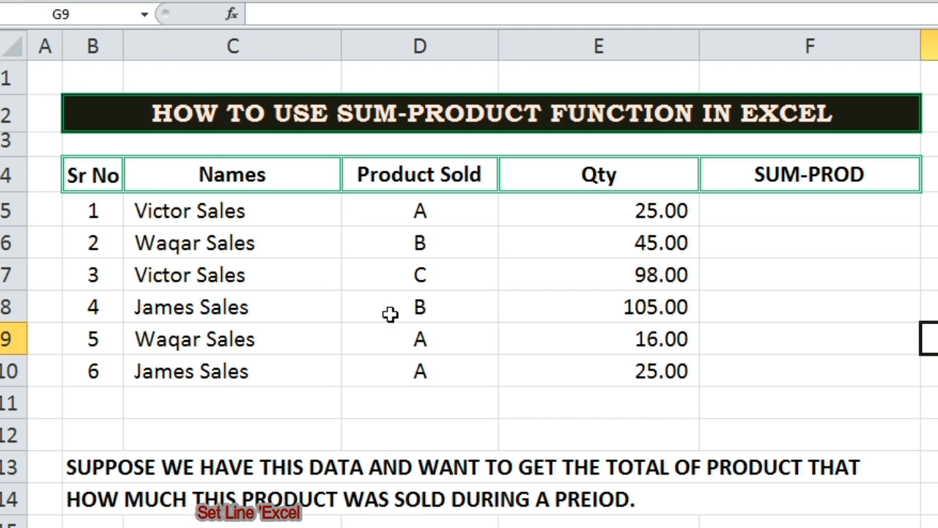
Examine which products repeat in the Product Sold column and which salespeople repeat in the Names column
left_click(423, 212)
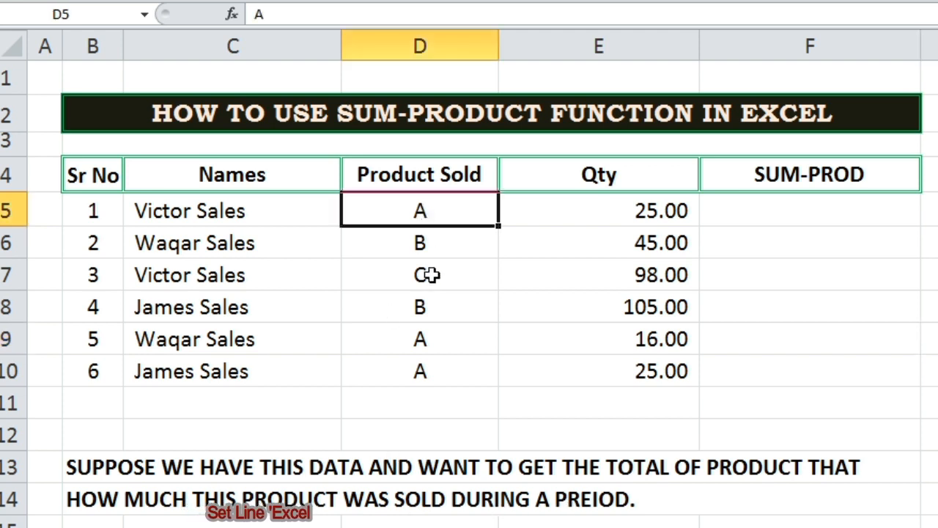
left_click(426, 335)
left_click(426, 370)
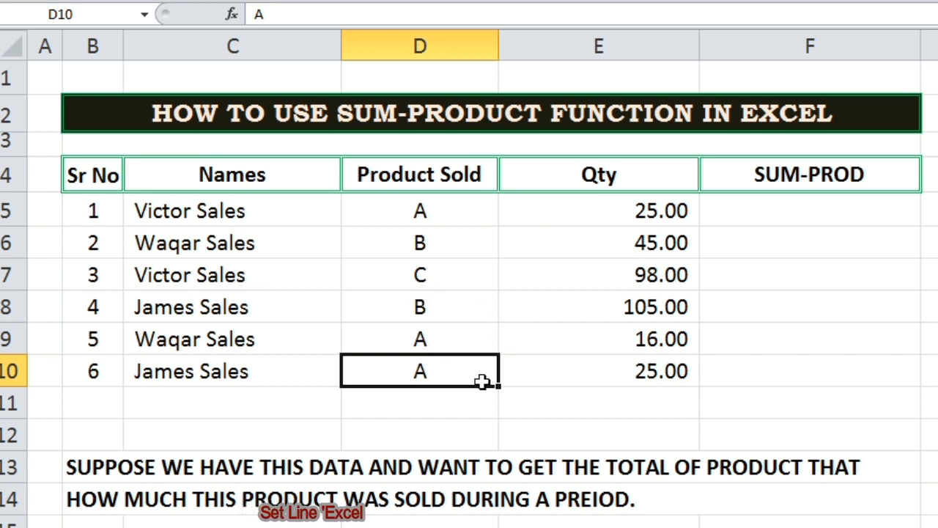
left_click(437, 245)
left_click(422, 302)
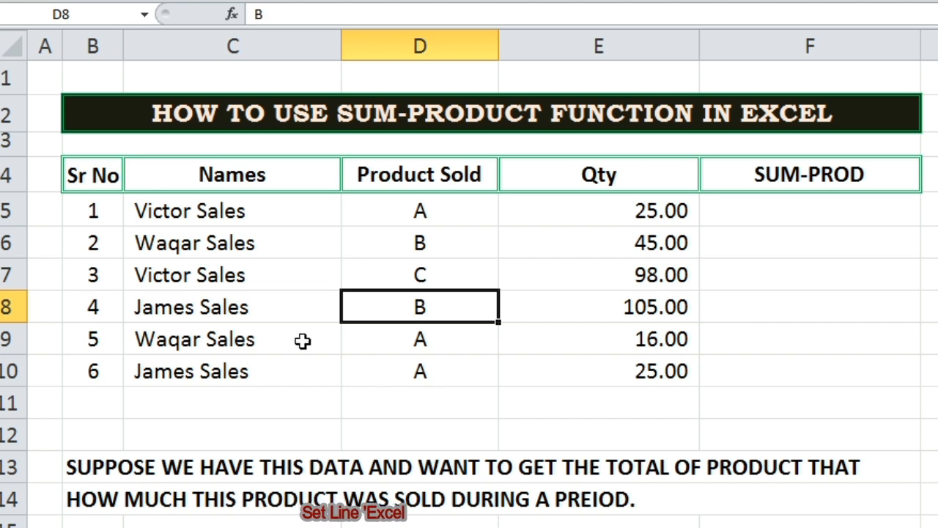
left_click(203, 210)
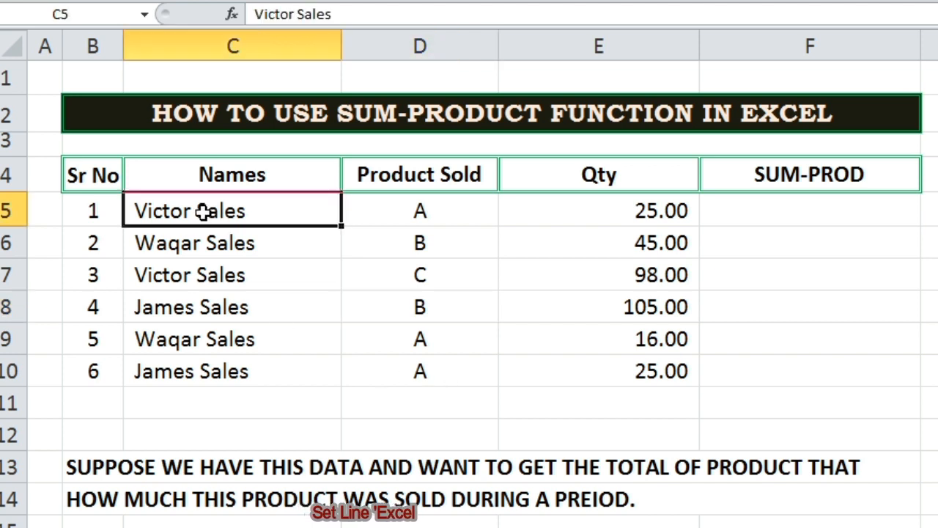
left_click(202, 273)
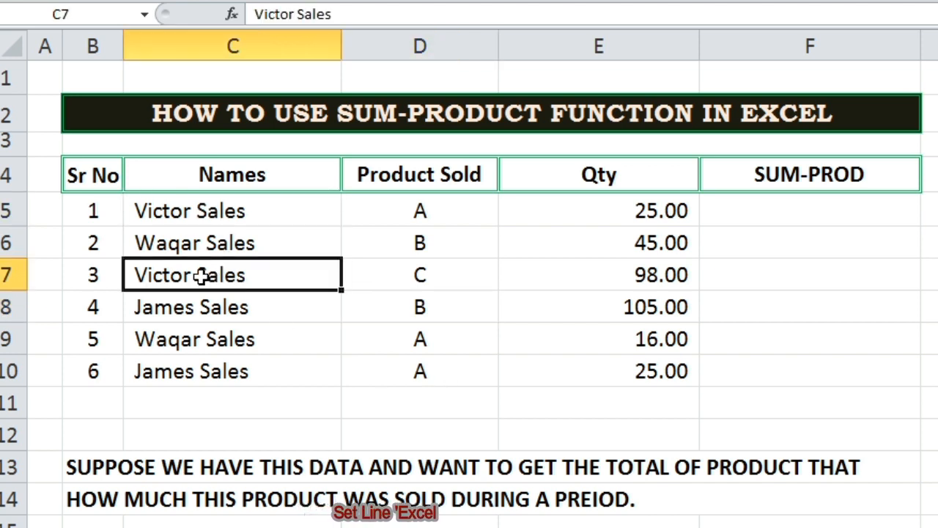
left_click(193, 334)
left_click(929, 307)
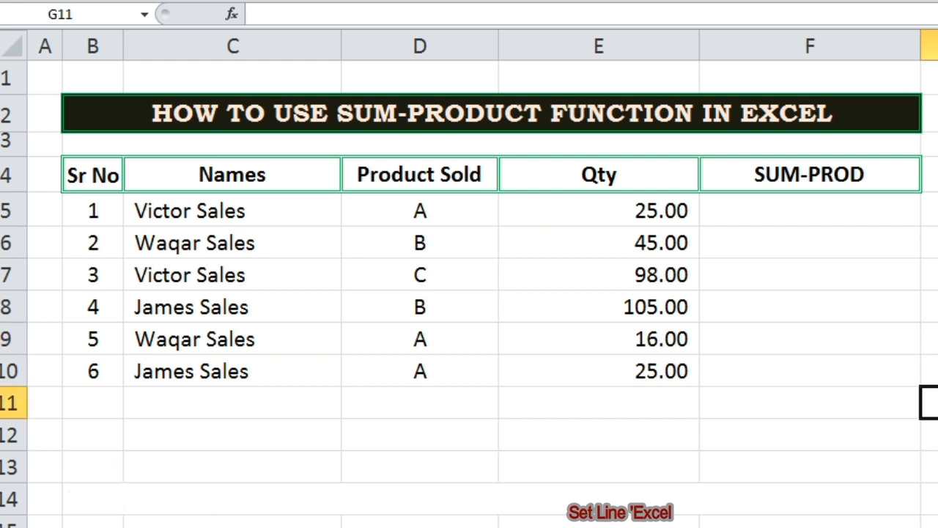
left_click(930, 339)
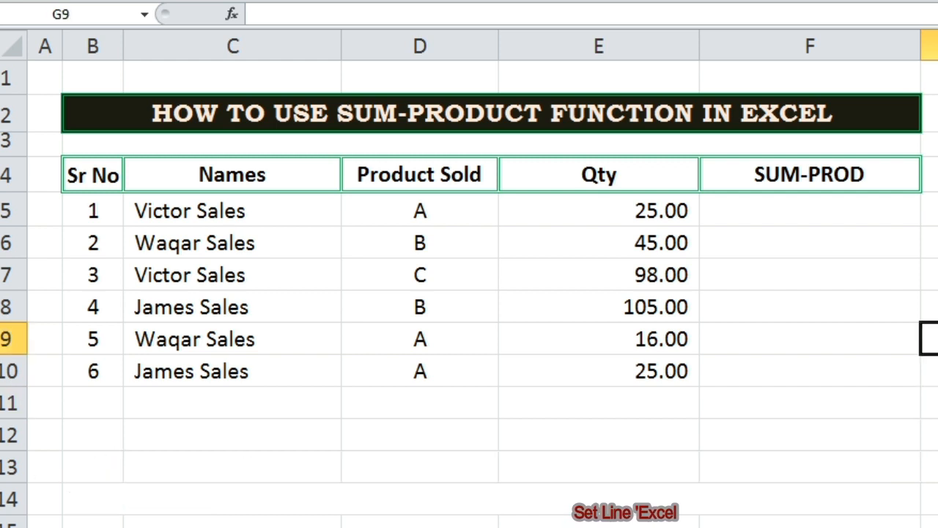
Begin a SUMPRODUCT formula in F5 with the condition --(D5:D10="a") as its first array
left_click(779, 213)
type("=")
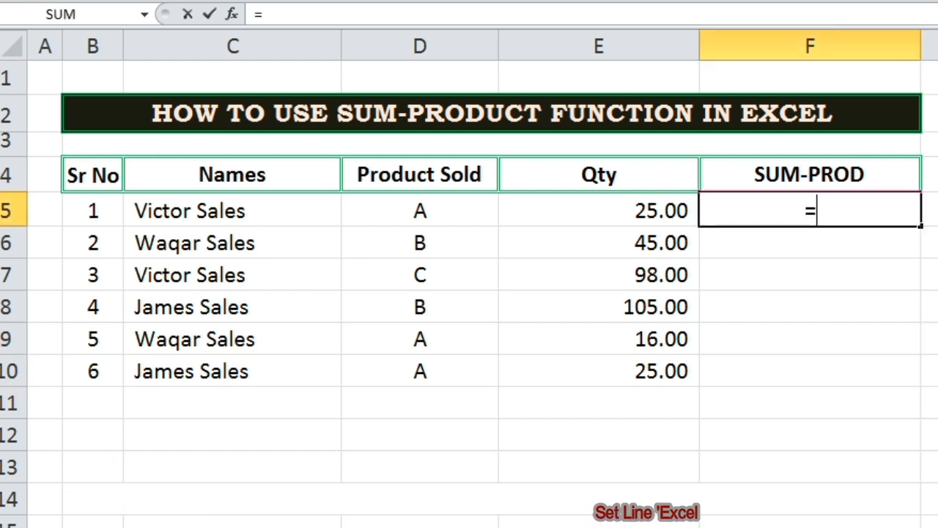
type("SUMP")
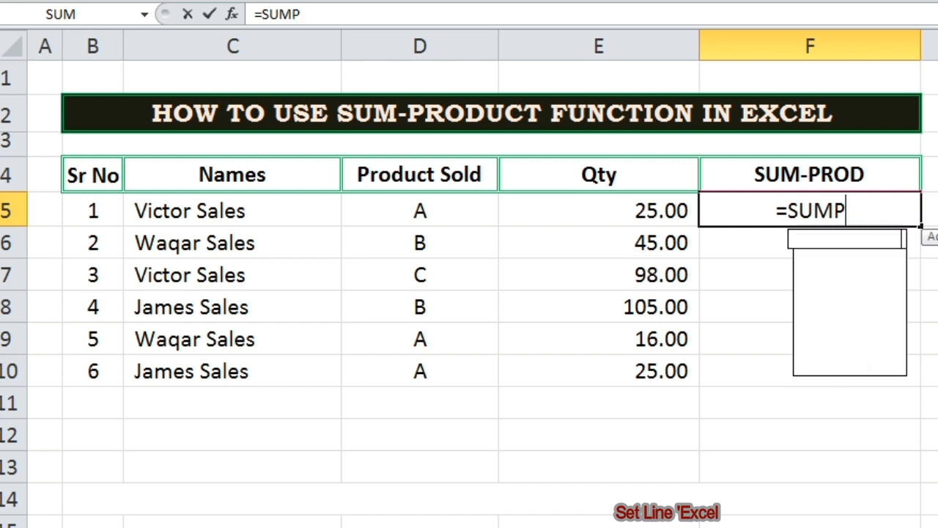
key("Tab")
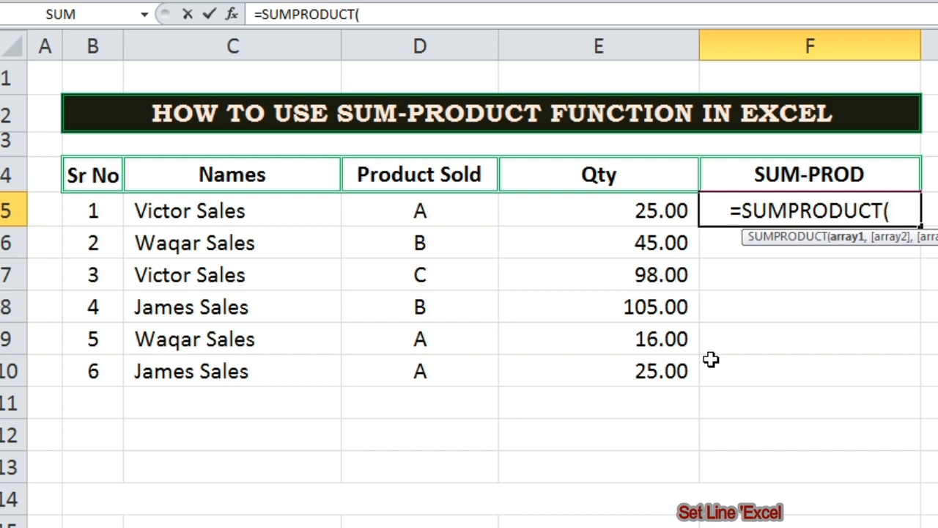
type("--")
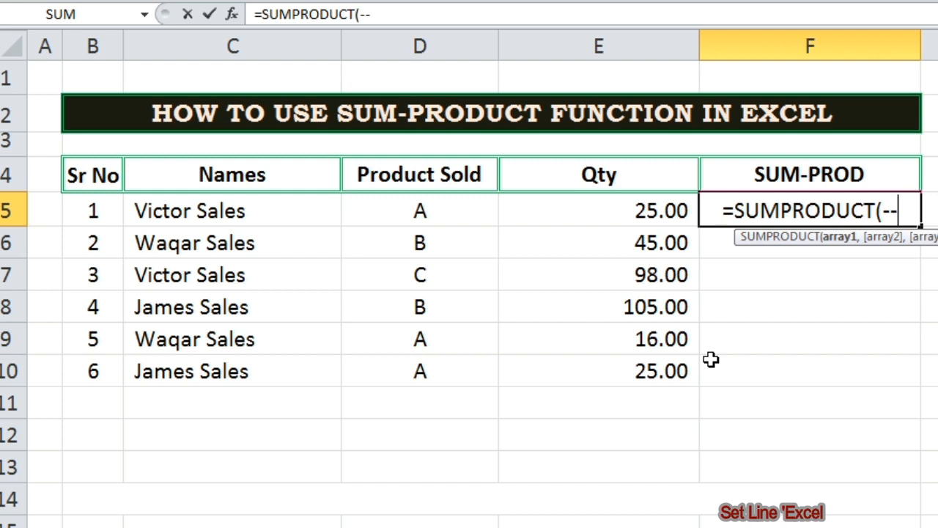
type("(")
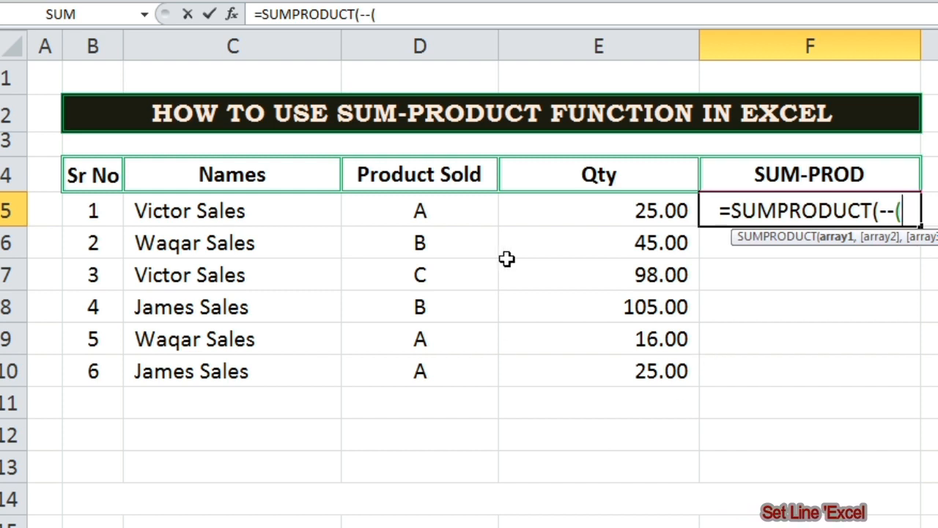
left_click_drag(424, 210, 428, 360)
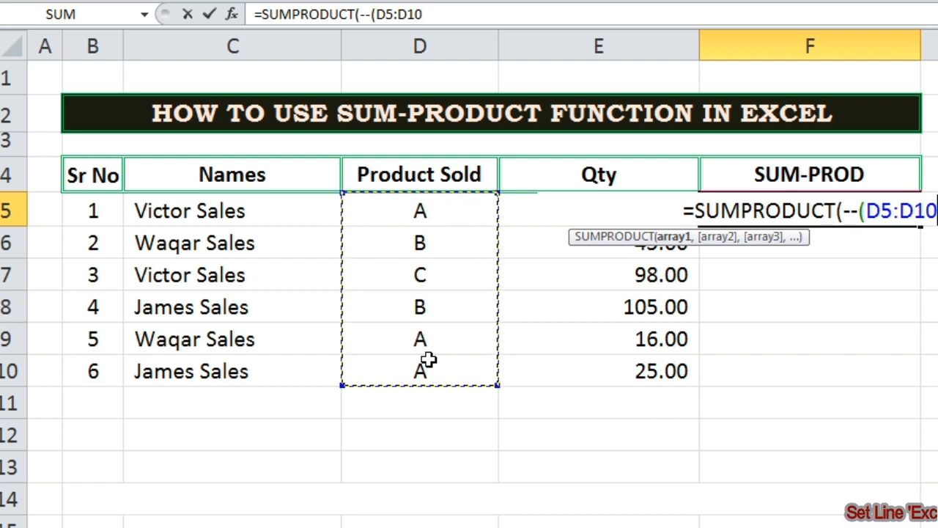
type("=")
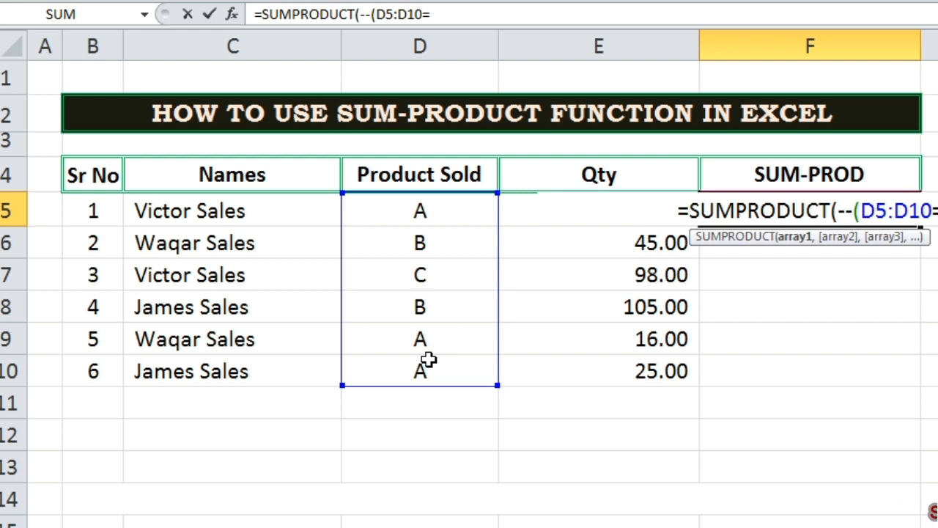
type("\"a")
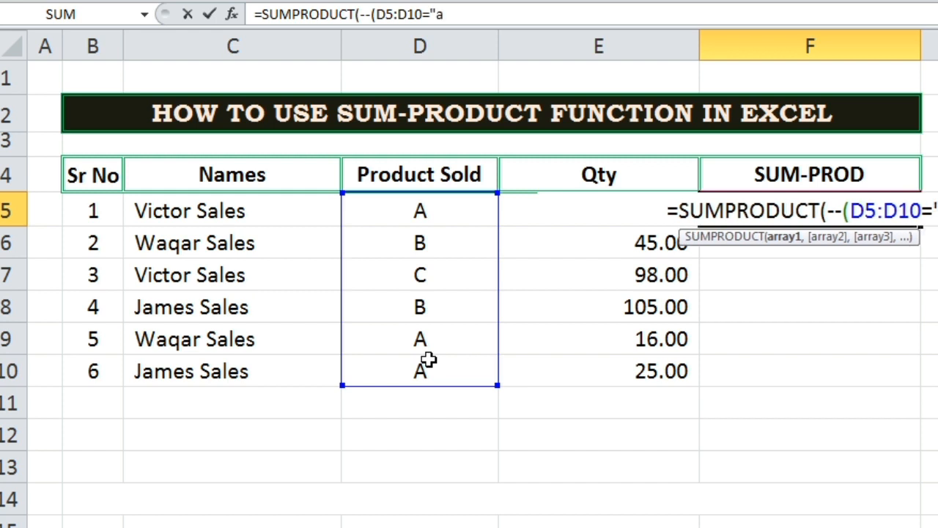
type("\"")
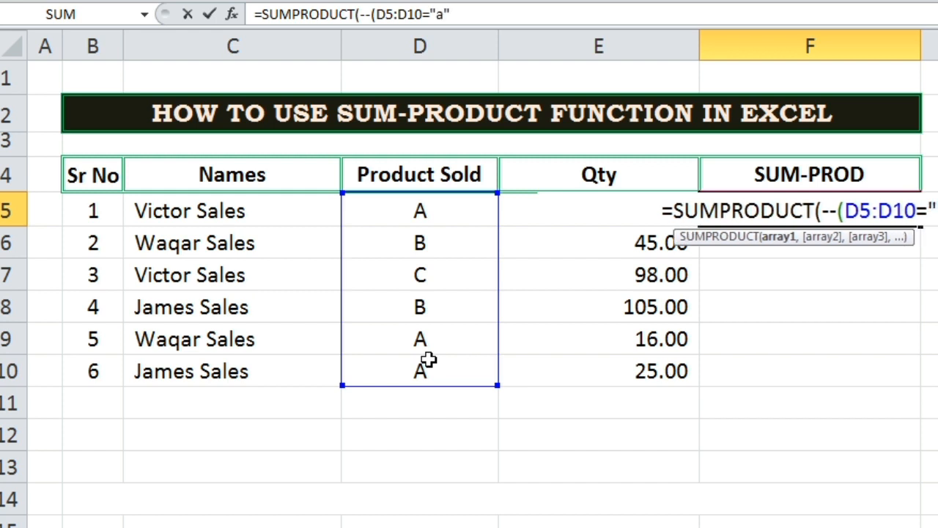
type(")")
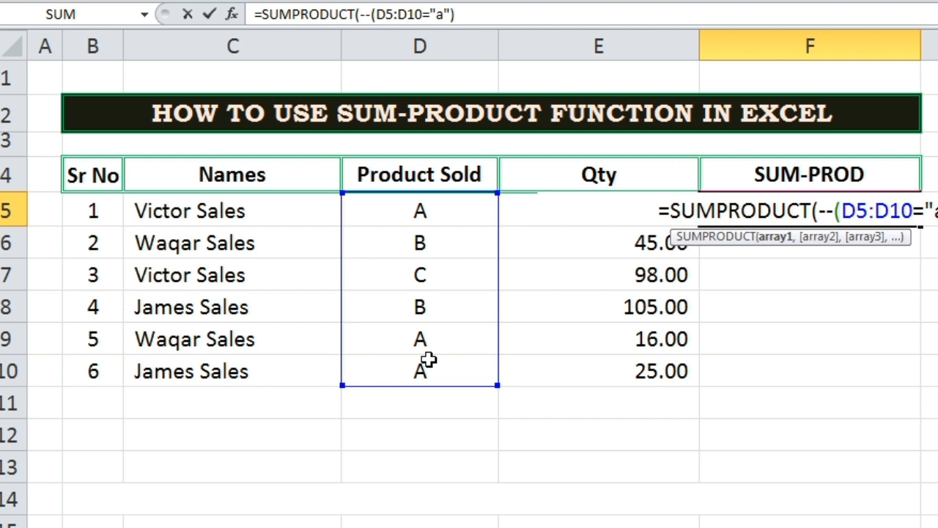
Add the quantity range E5:E10 as the second array and complete the SUMPRODUCT formula in F5
type(",")
left_click_drag(530, 208, 536, 352)
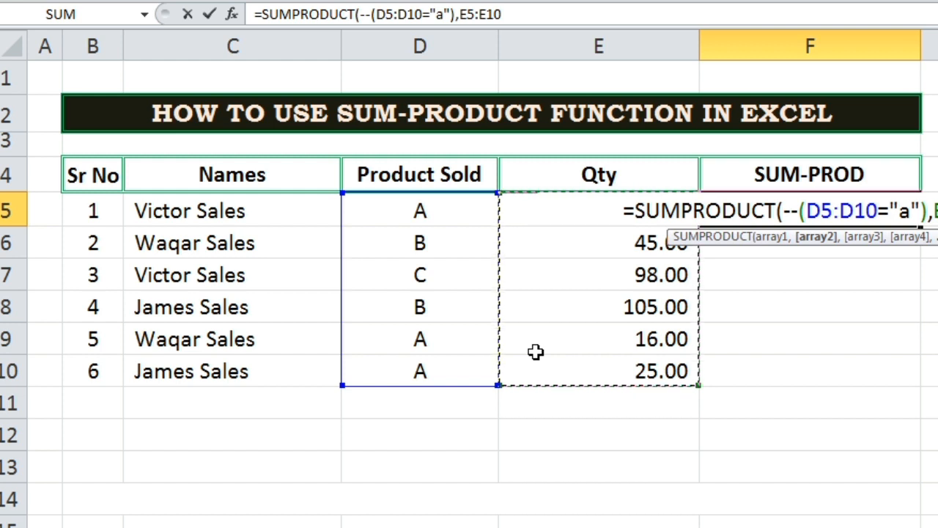
type(")")
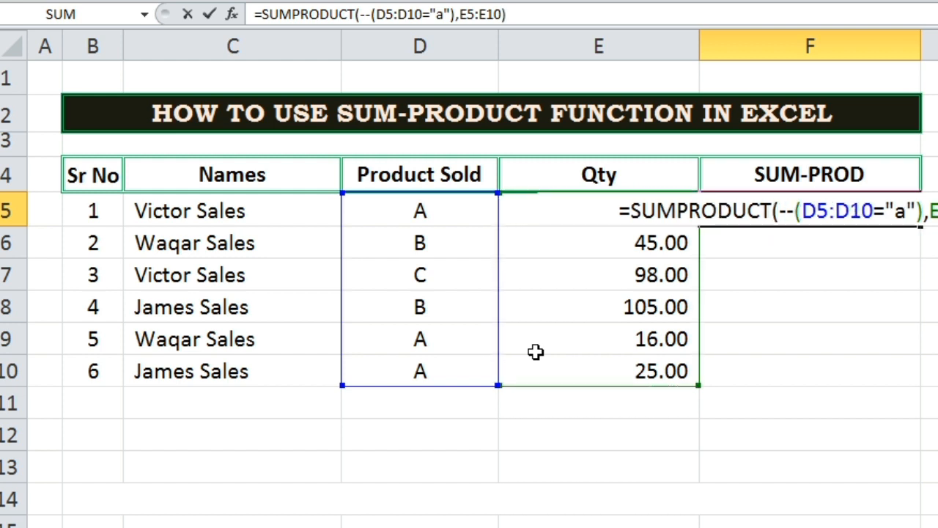
key("Return")
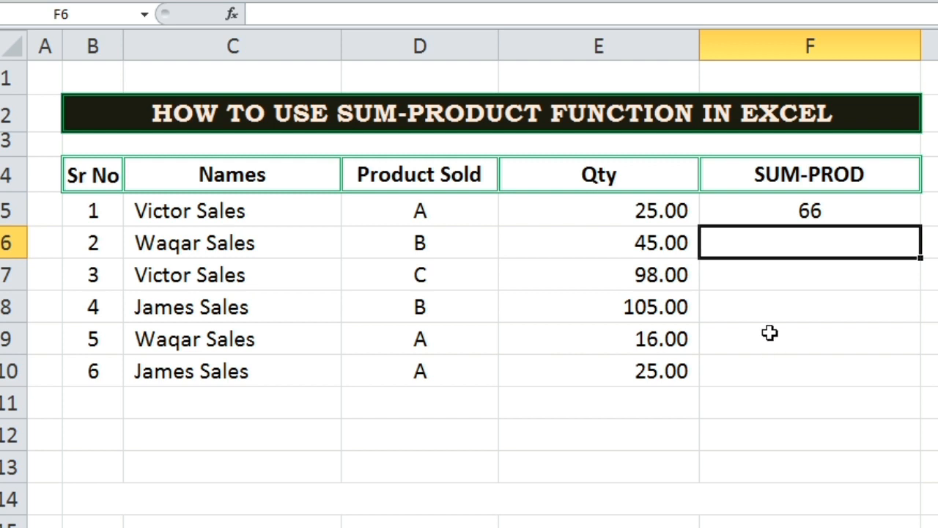
Check the F5 formula result against the individual quantities of product A in E5, E9 and E10
left_click(827, 212)
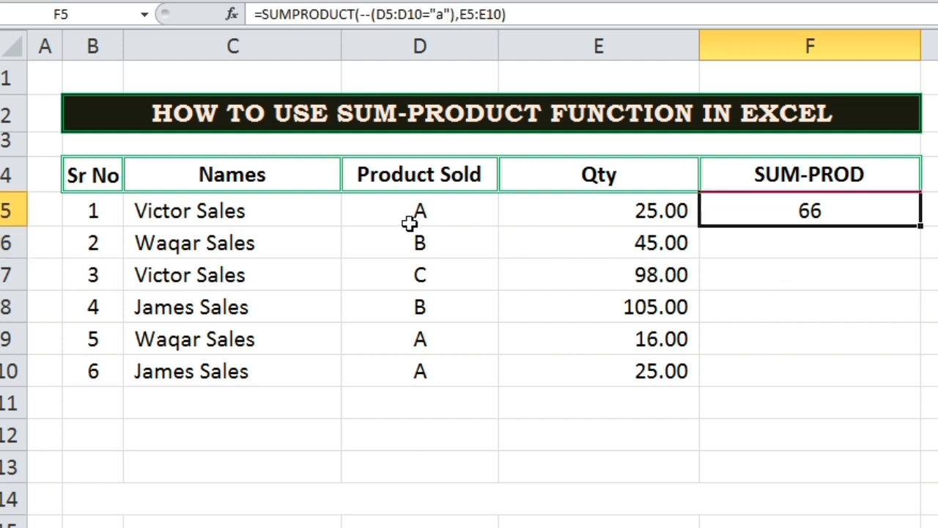
left_click(663, 212)
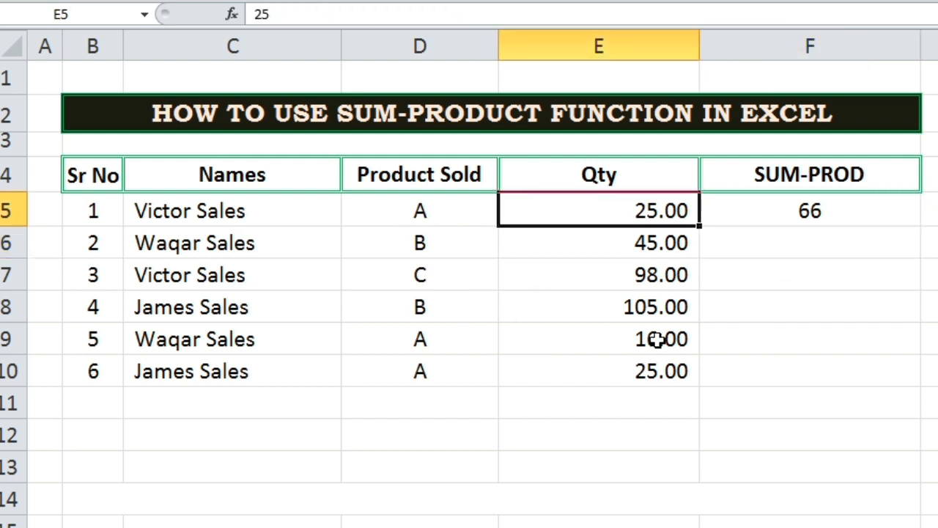
left_click(658, 339)
left_click(656, 212)
left_click(652, 341)
left_click(655, 372)
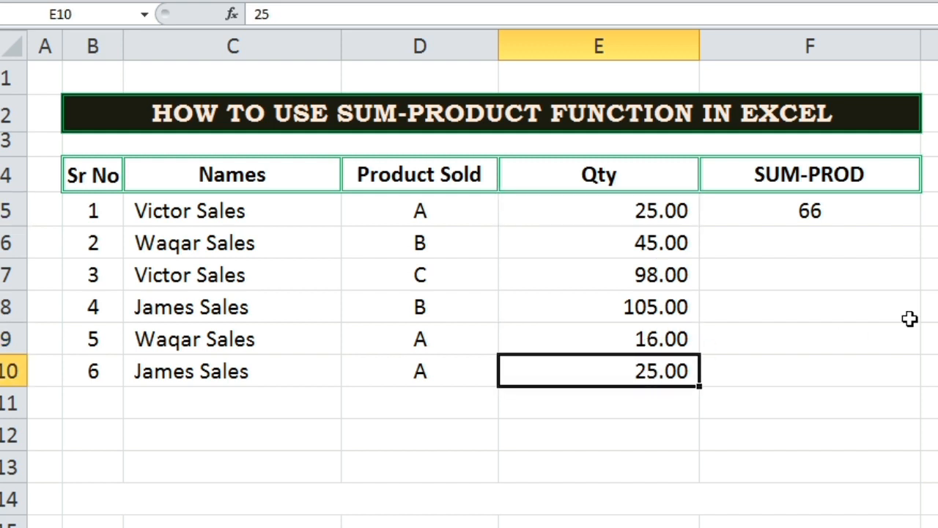
left_click(847, 209)
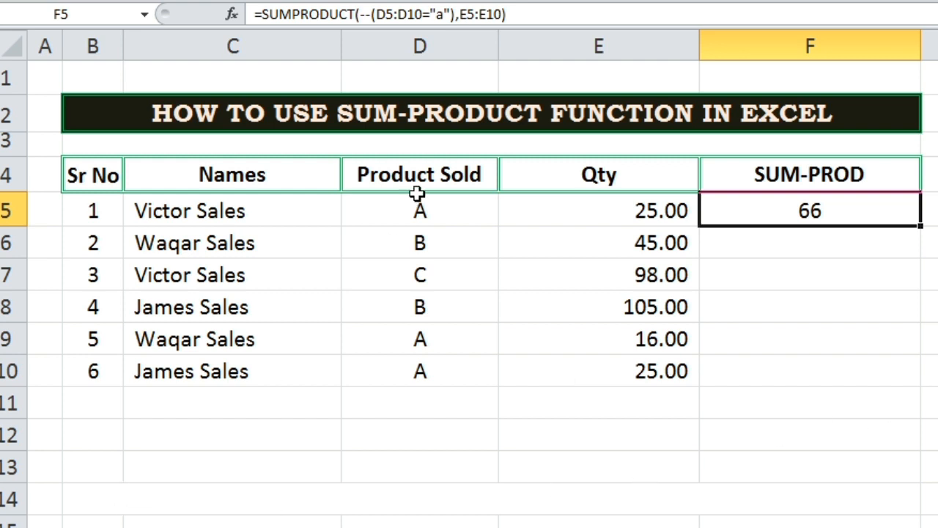
Write the note "Now here we have to fix the range of qty by placing $ sign." in B13
left_click(112, 471)
type("N")
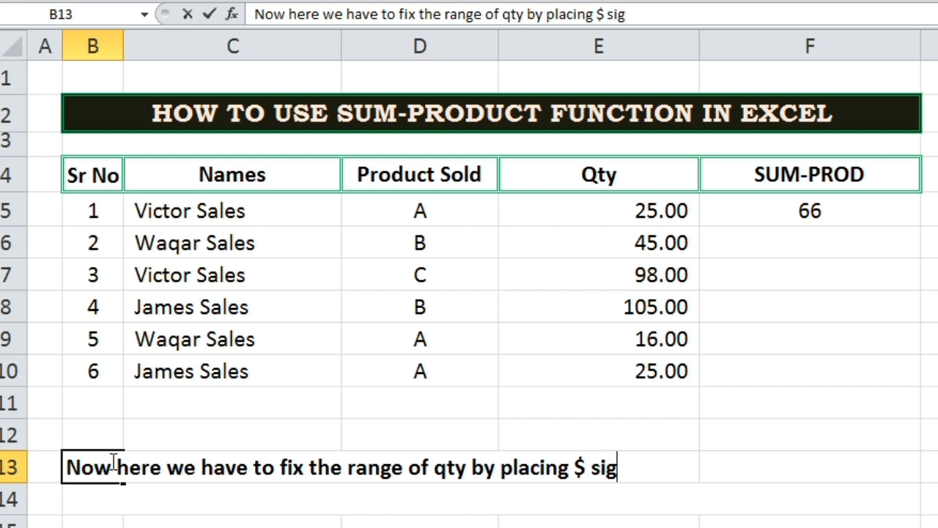
left_click(527, 431)
Make the quantity range in the F5 formula absolute, as $E$5:$E$10
left_click(848, 214)
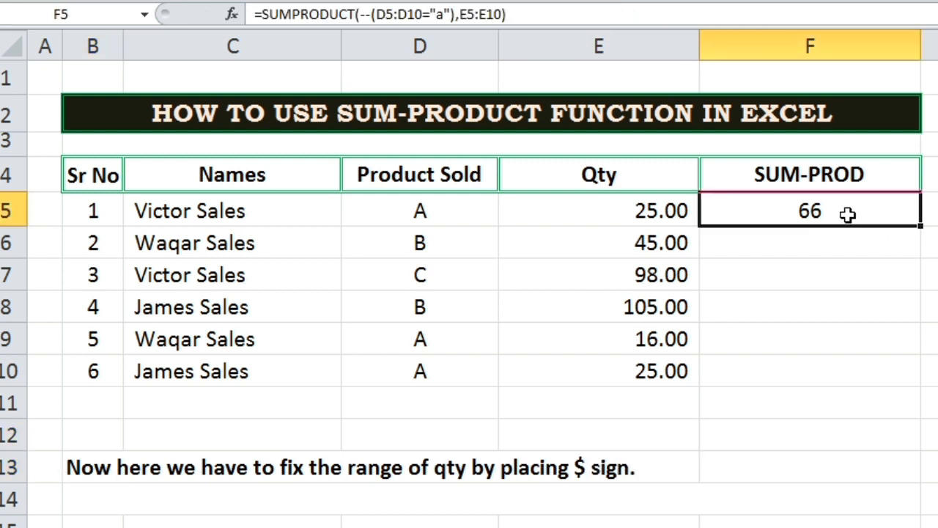
left_click_drag(502, 15, 466, 16)
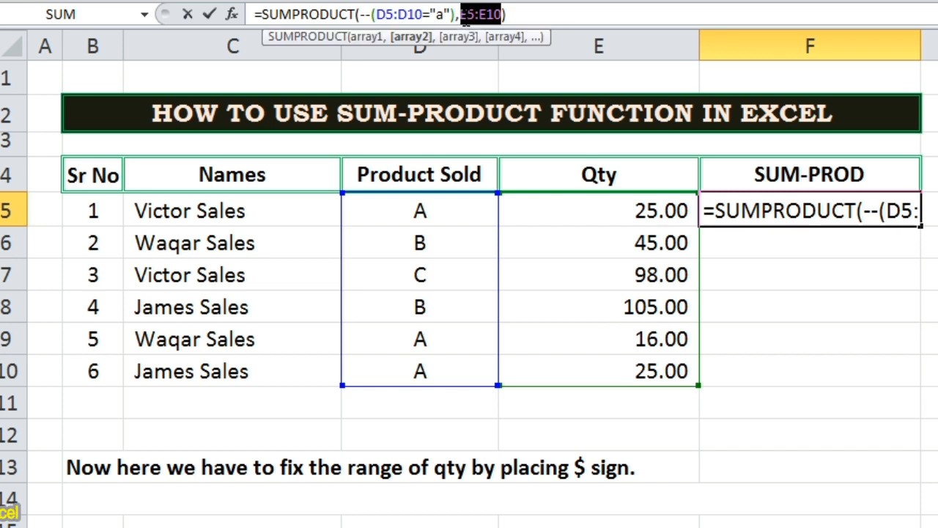
key("Right")
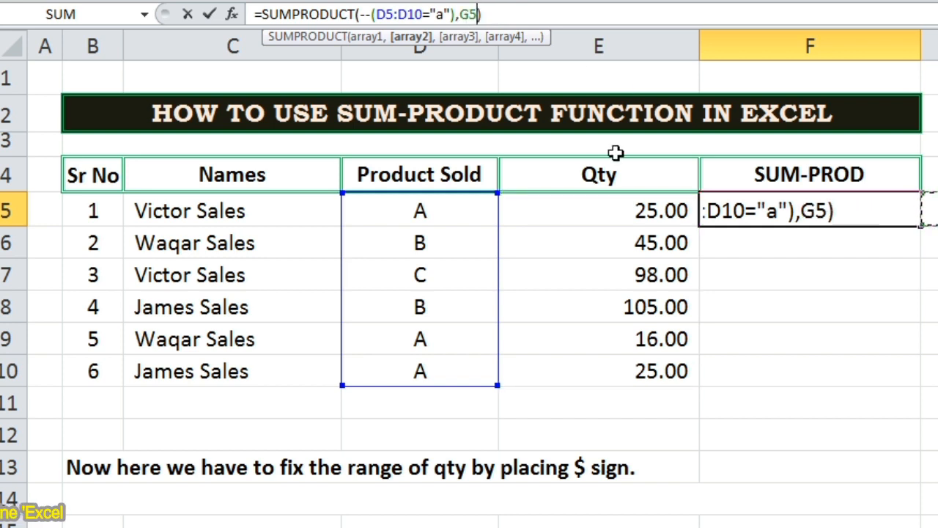
key("ctrl+z")
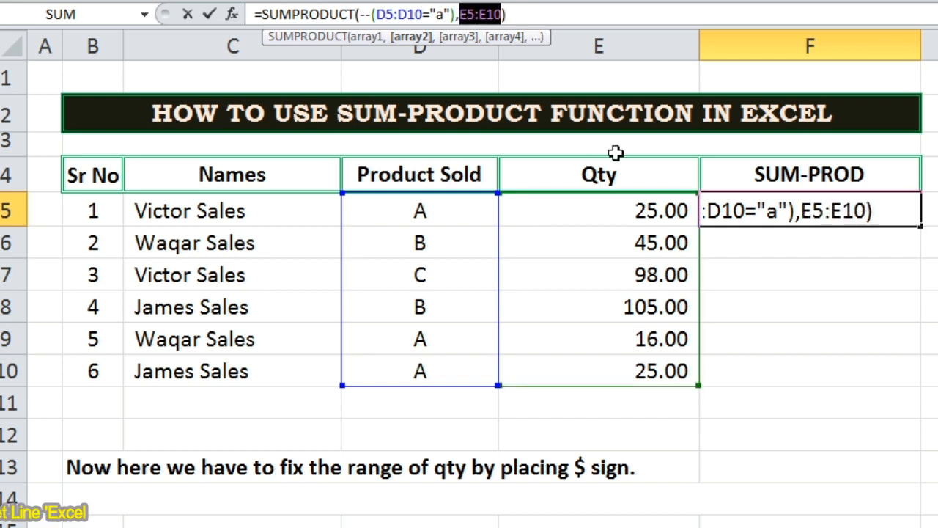
key("F4")
key("Return")
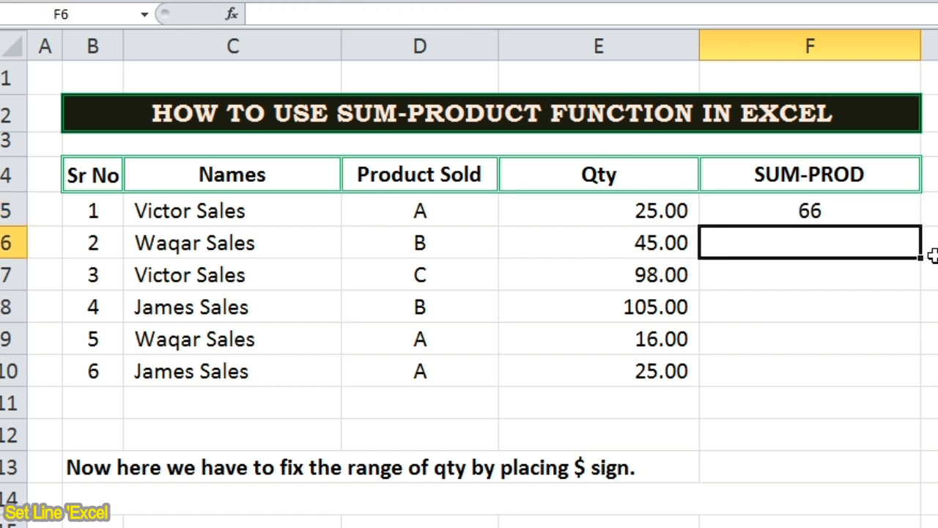
left_click(867, 212)
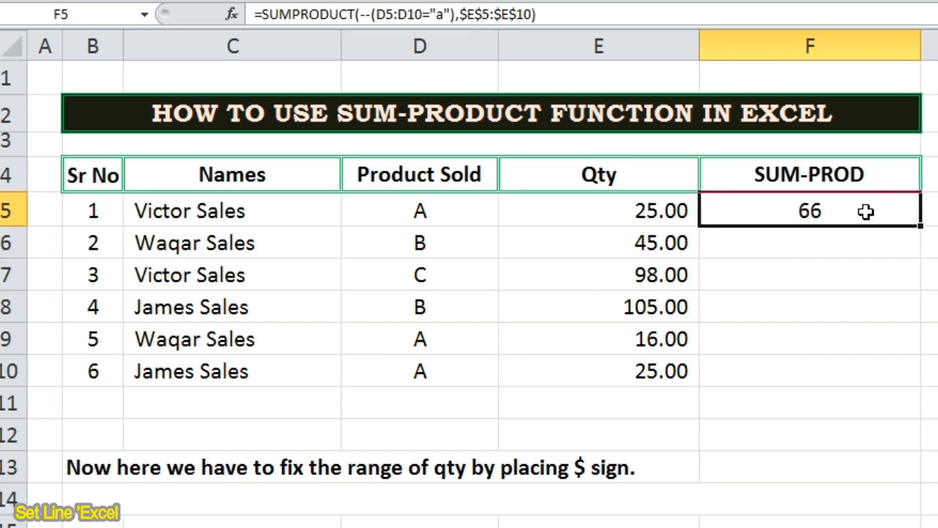
Write the note "Select the cell reference and press f4 automatically system will place dollar signs with selected cells." across B13 and B14
left_click(101, 466)
type("Select the ")
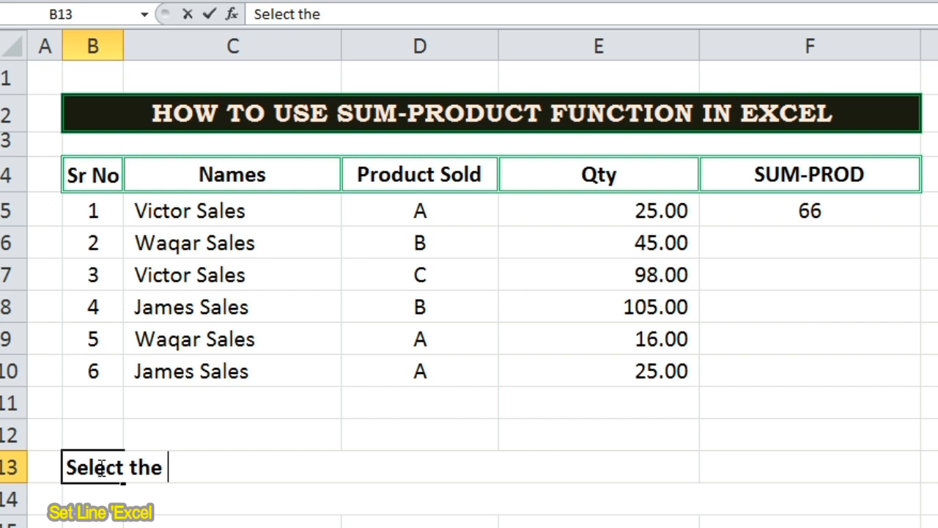
type("cell ")
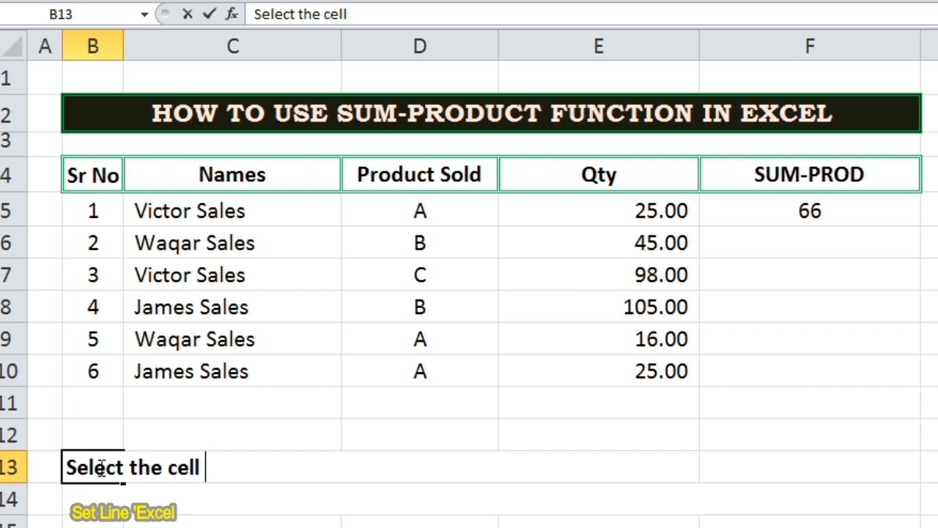
type("reference and")
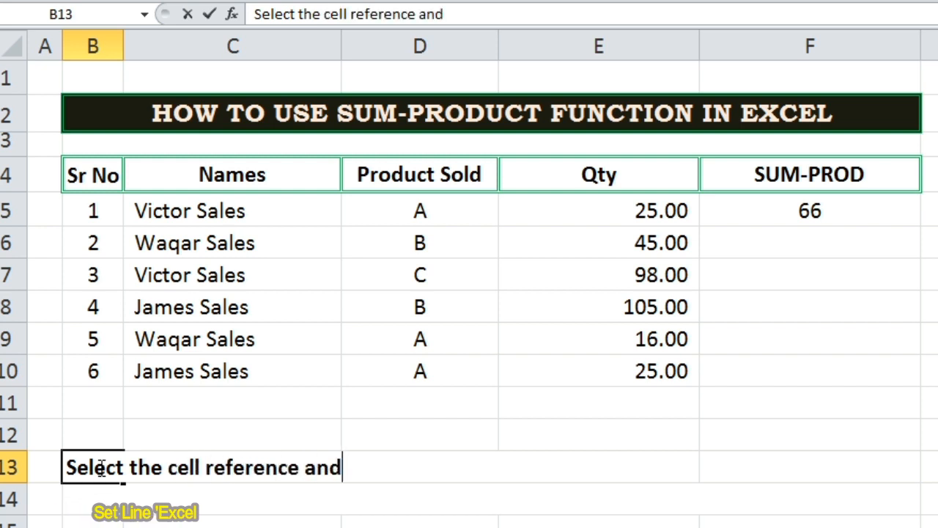
type(" press f4 auto")
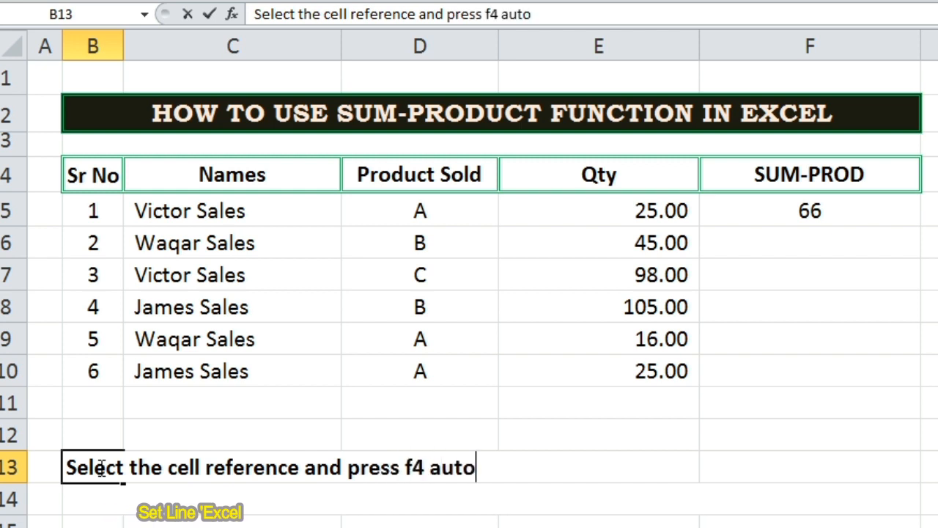
type("matically system ")
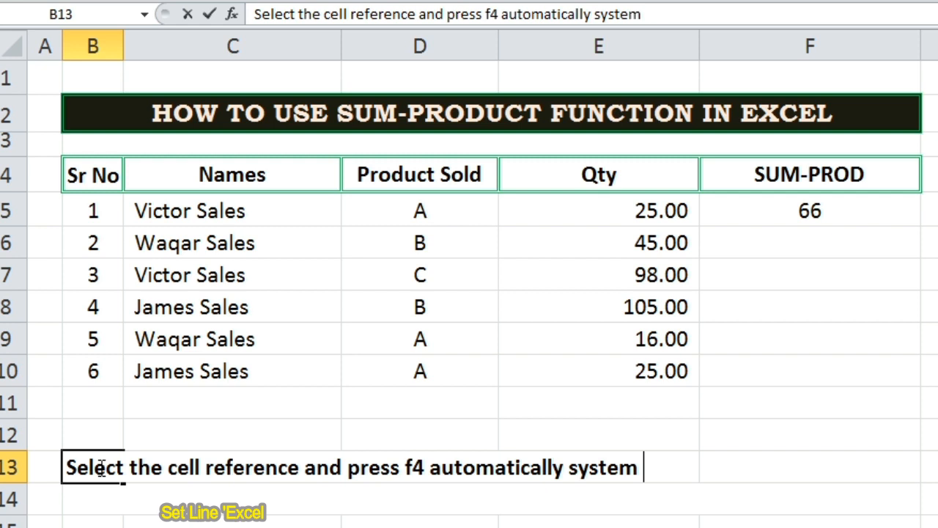
type("will place dollar si")
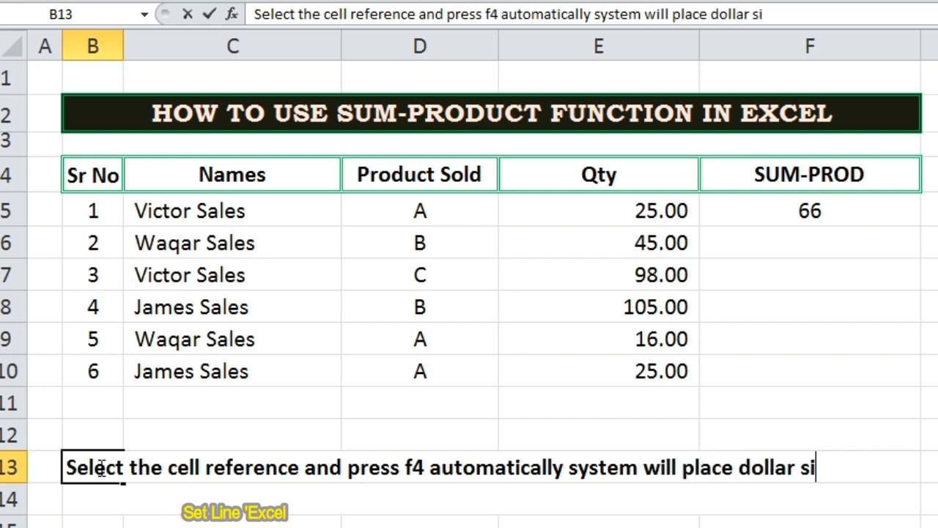
type("gns ")
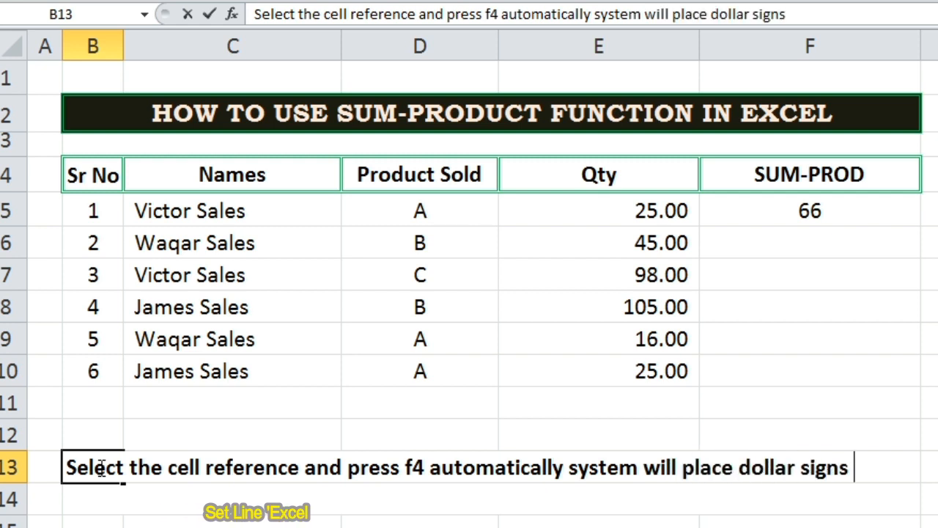
type("with")
key("Return")
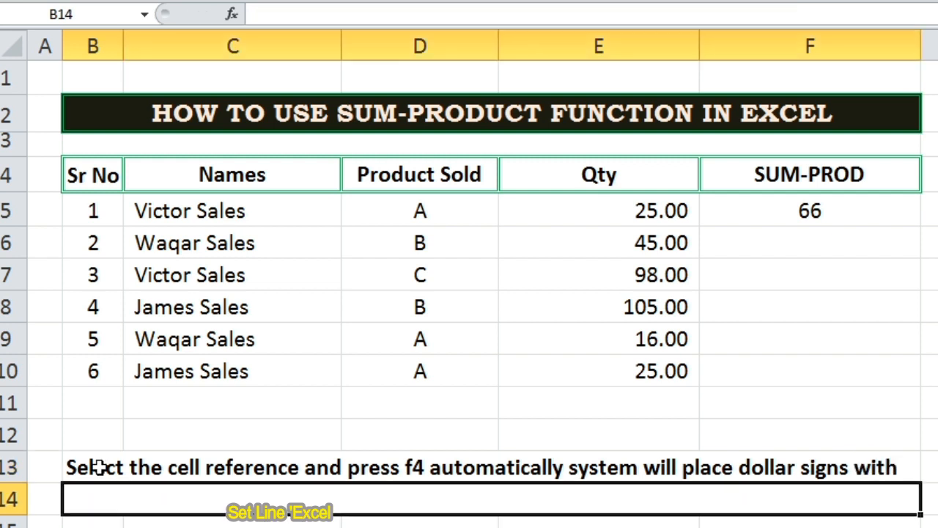
type("selected cells.")
key("Return")
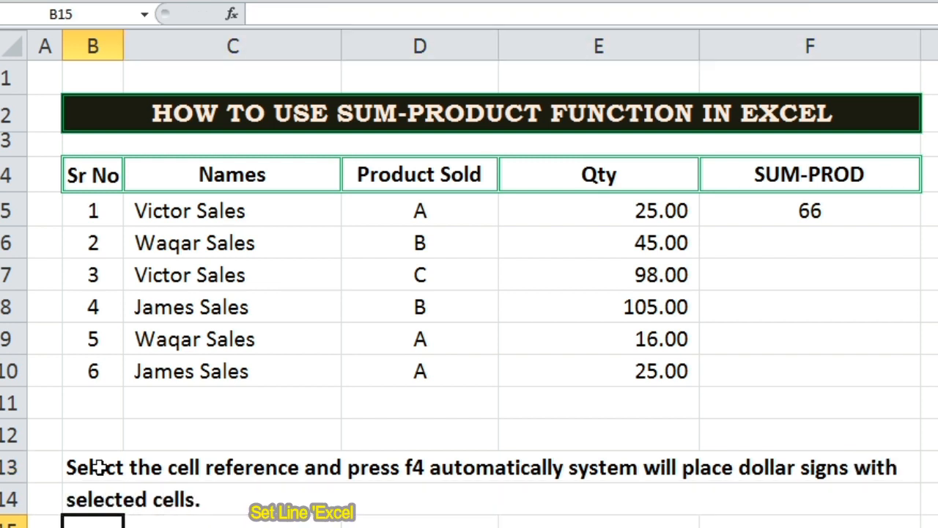
left_click(714, 218)
left_click_drag(423, 15, 377, 14)
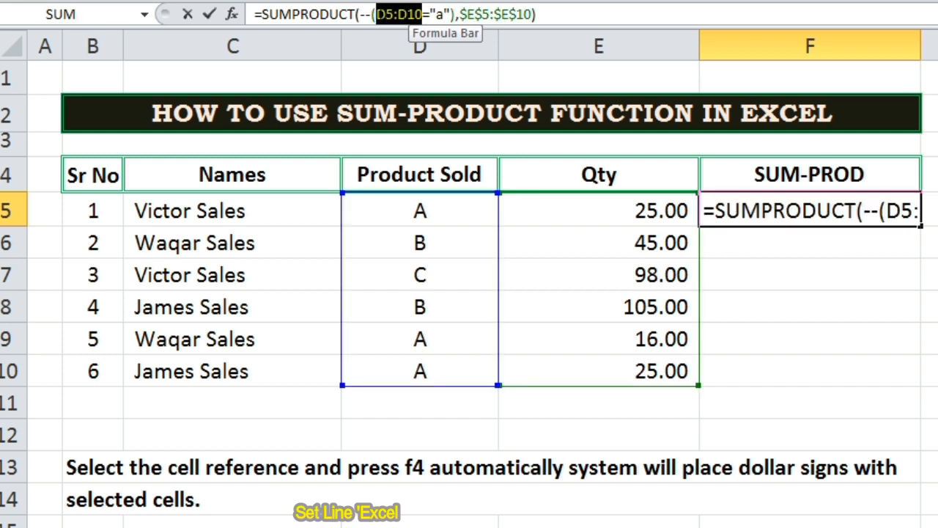
left_click(788, 330)
key("Escape")
key("Escape")
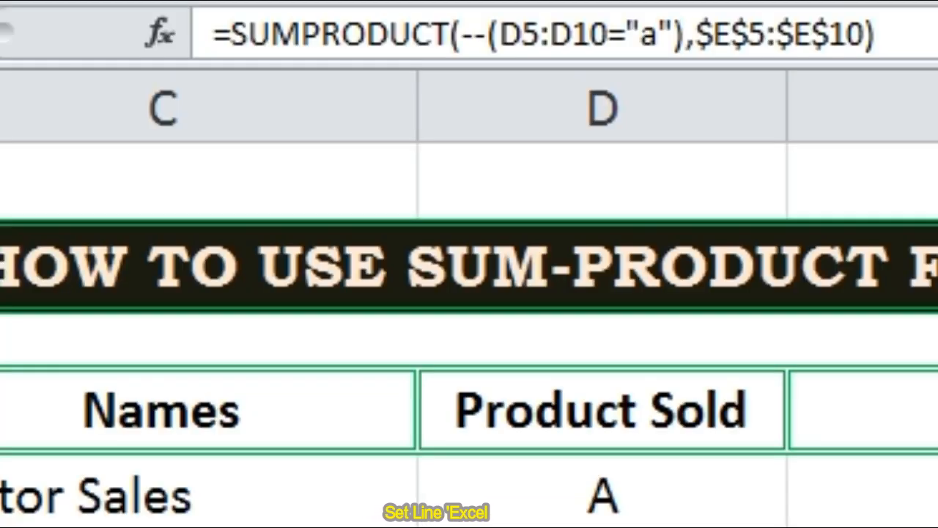
Replace the B13:B14 note with "We can use this function in this way can see product A has qty has sold 66 pcs during this period."
left_click(113, 475)
type("We can use")
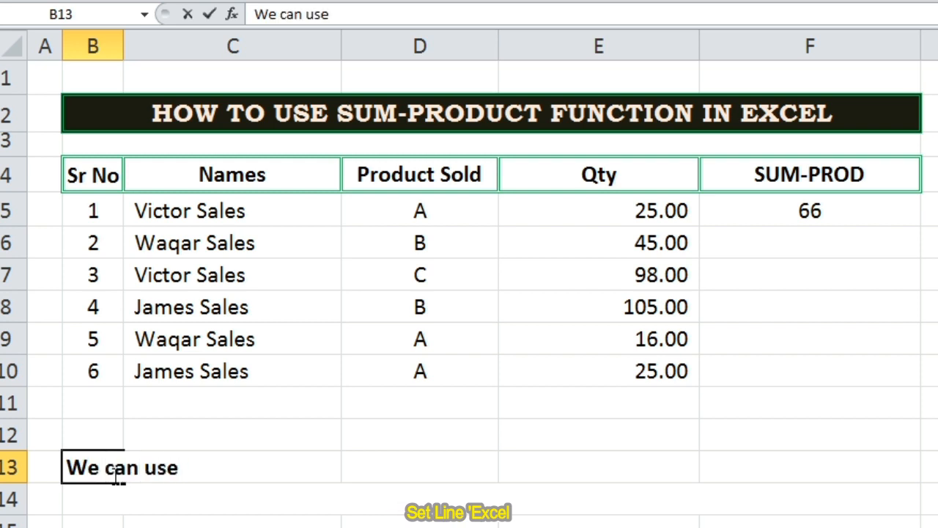
type(" this function in this way can ")
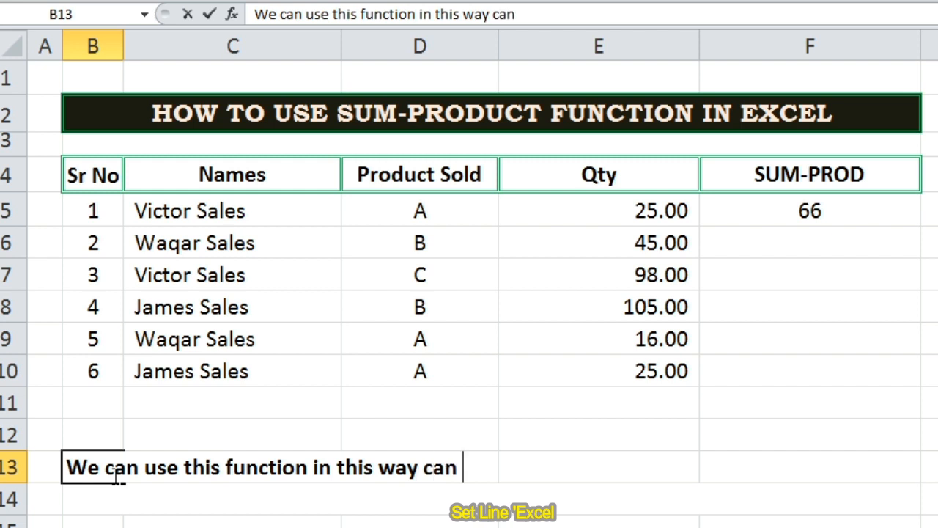
type("see product A")
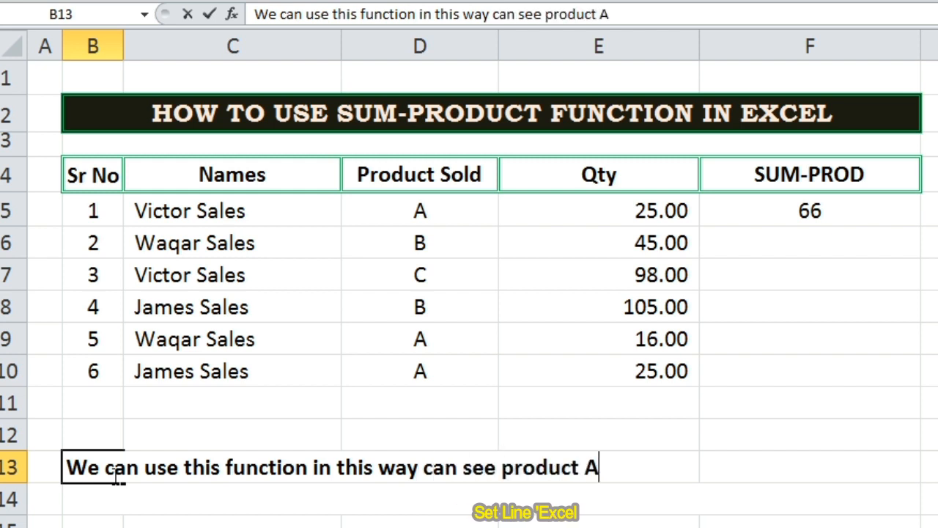
type(" has qty has sold ")
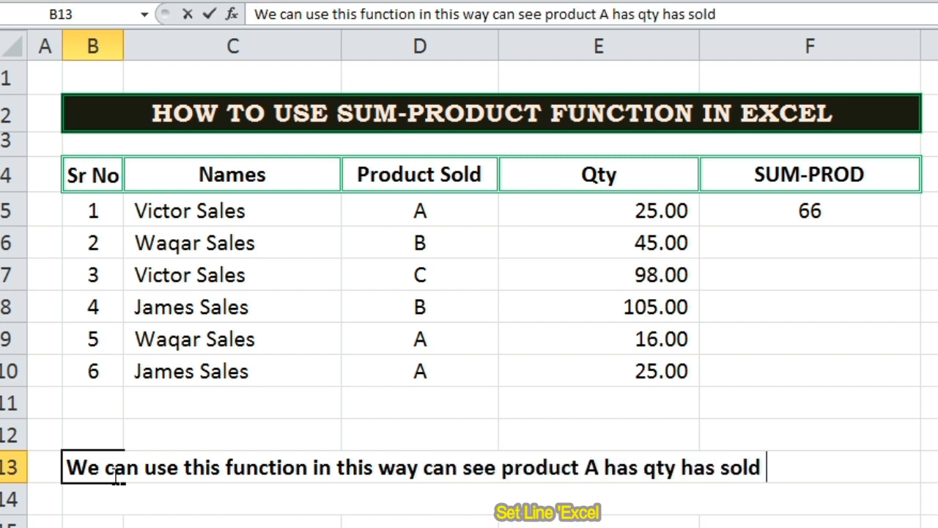
type("66 pcs duri")
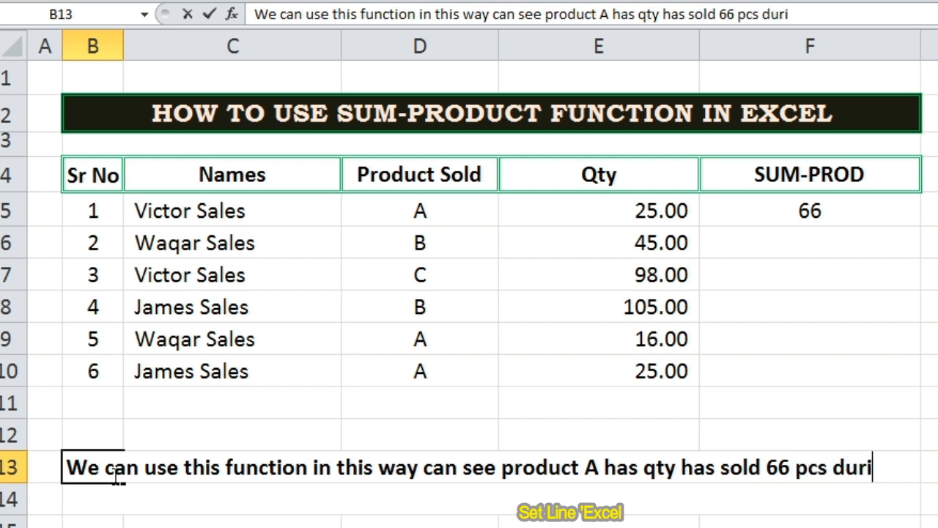
type("ng")
key("Return")
type("this period")
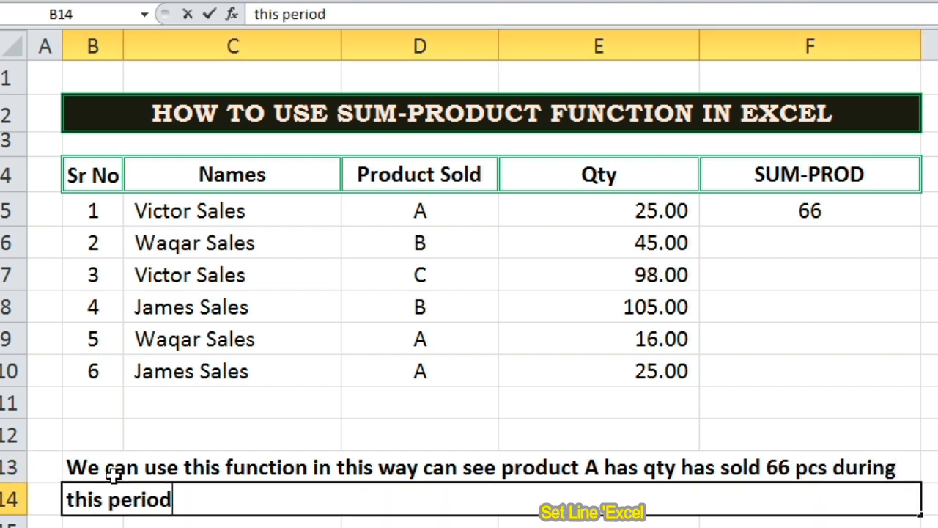
type(".")
key("Return")
left_click(262, 507)
left_click(262, 463)
left_click(937, 402)
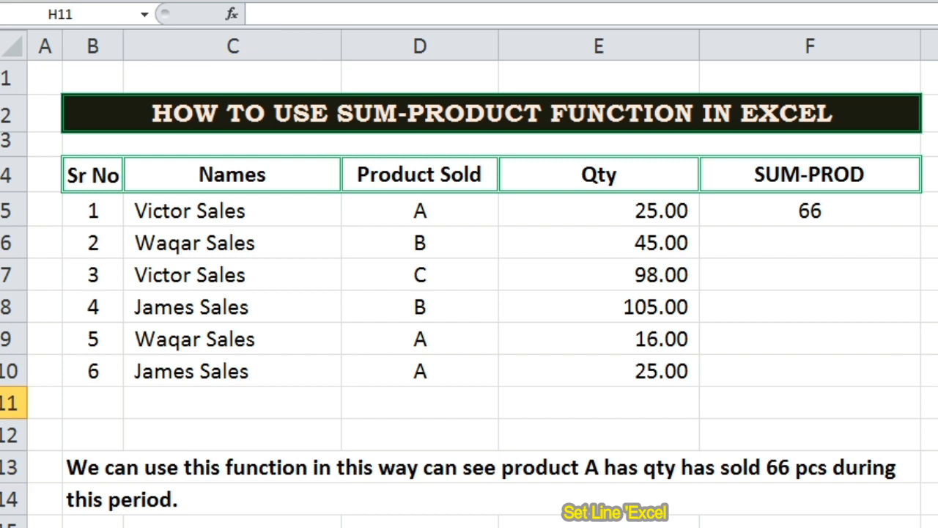
Rewrite the B13:B14 note as "We can use this function in this way and also can use cell reference number instead of mentioning or writing A."
left_click(96, 456)
type("We can use this f")
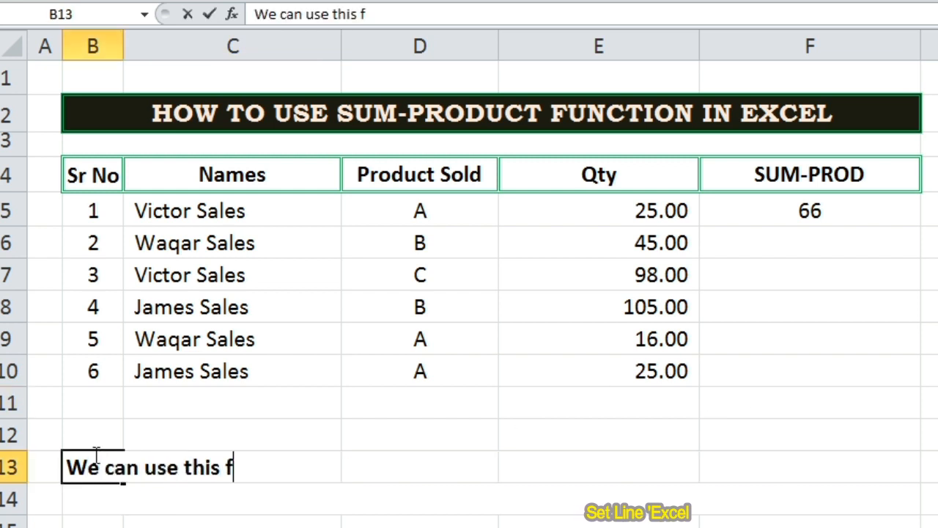
type("unction in this w")
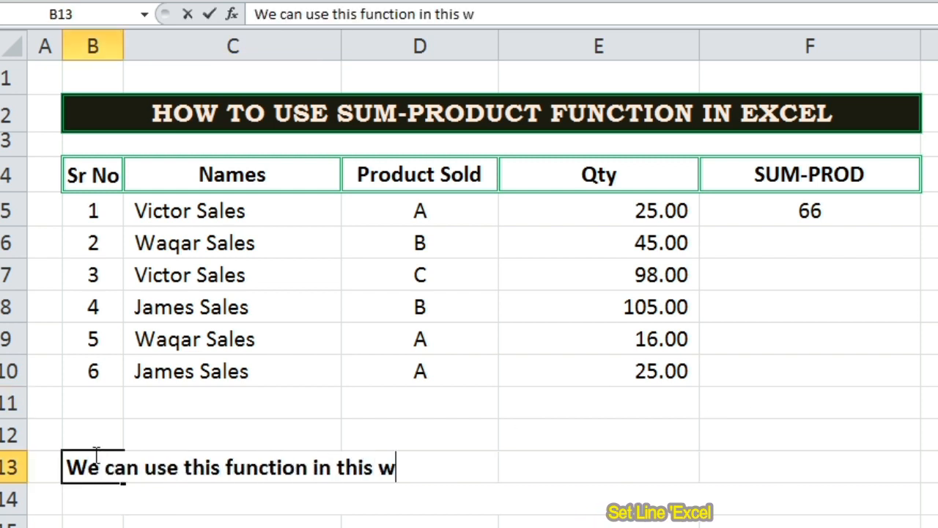
type("ay and also can use cell reference number instead of")
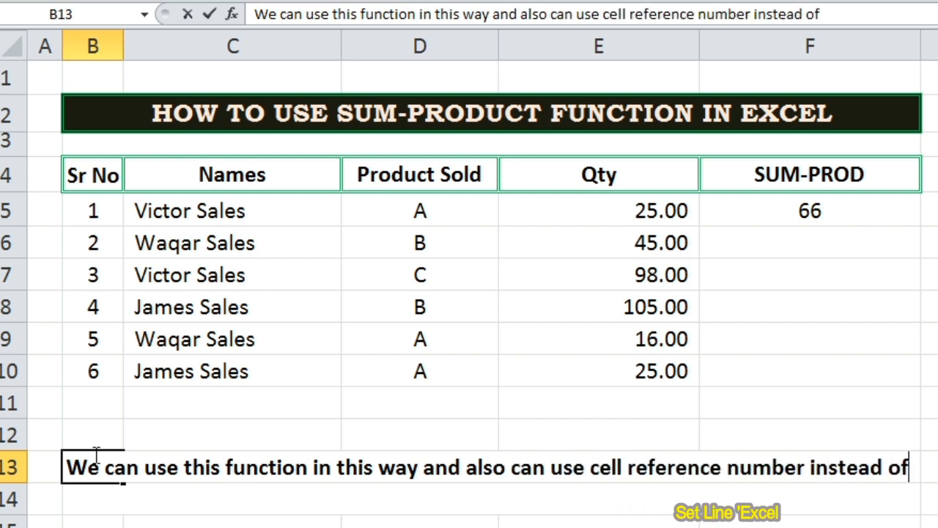
key("Return")
type("mentioning o")
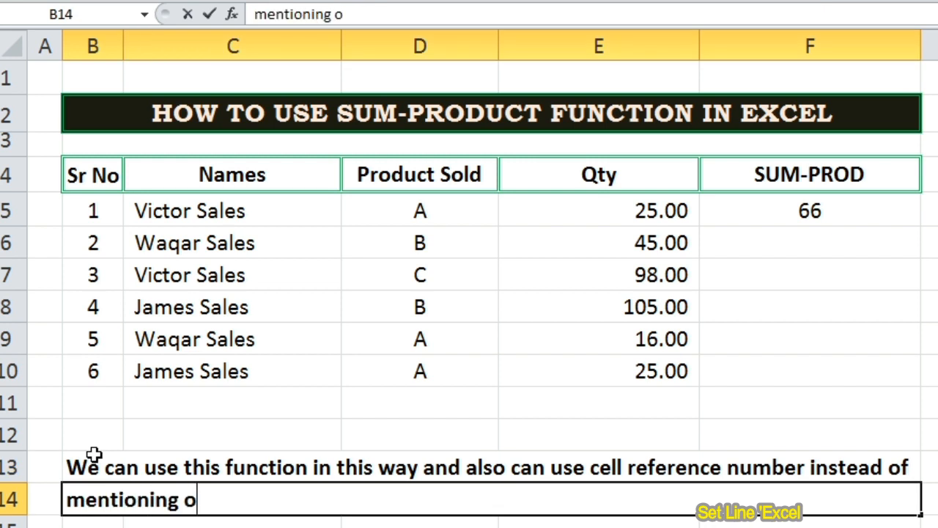
type("r writing A.")
key("Return")
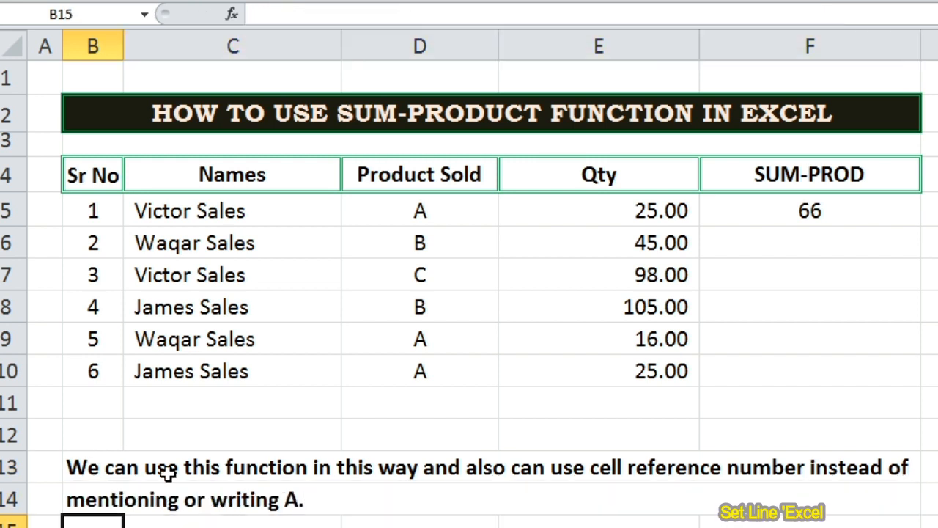
Replace the "a" criterion in the F5 SUMPRODUCT formula with a reference to cell D5
left_click(113, 469)
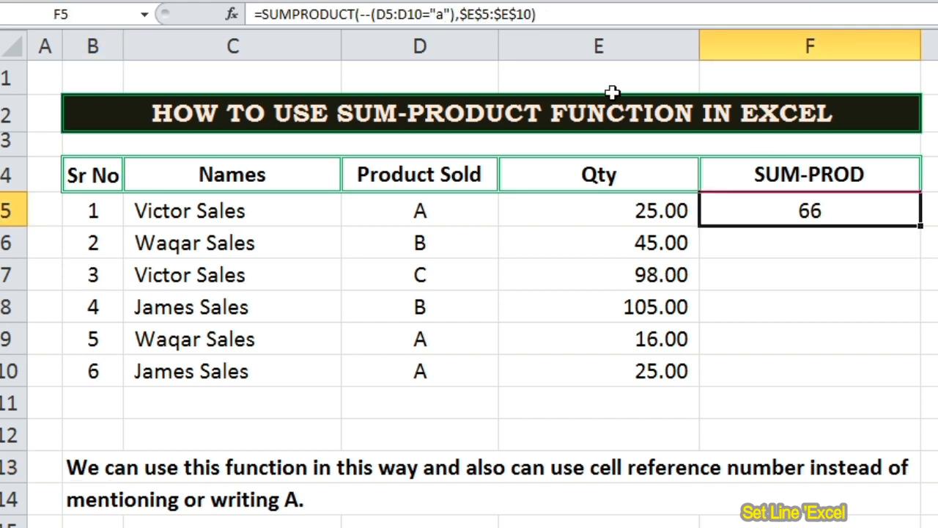
left_click(447, 14)
key("BackSpace")
key("BackSpace")
key("BackSpace")
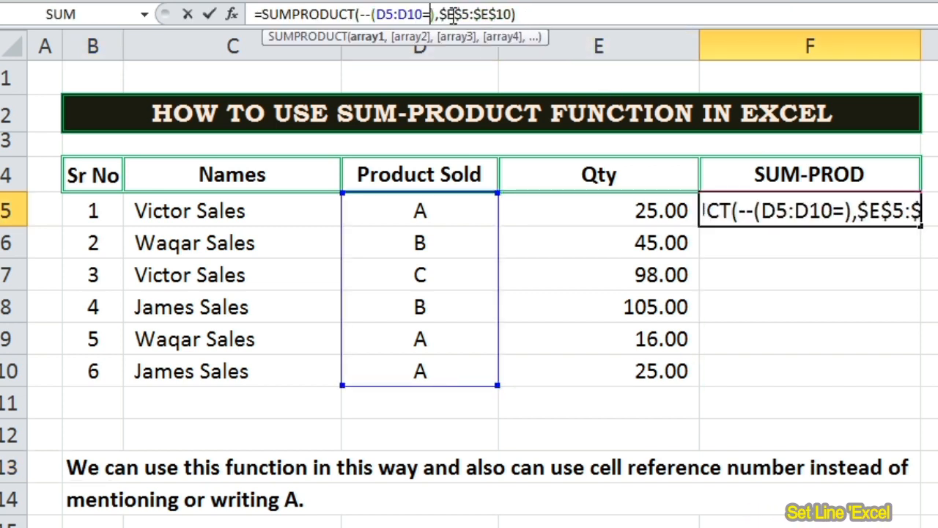
left_click(425, 211)
key("Return")
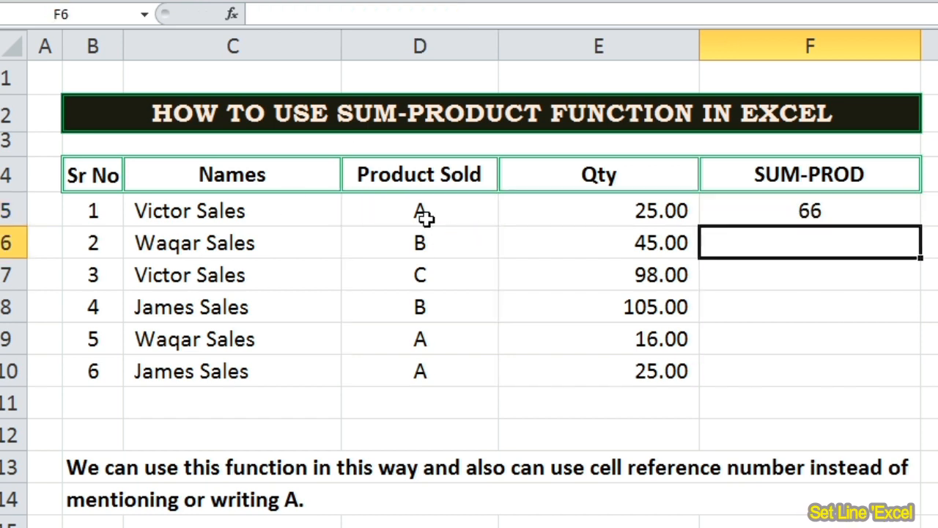
Fill the F5 formula down to F10 and check the ranges in the copied F6 formula
left_click(850, 214)
left_click_drag(922, 231, 921, 386)
left_click(930, 307)
left_click(844, 243)
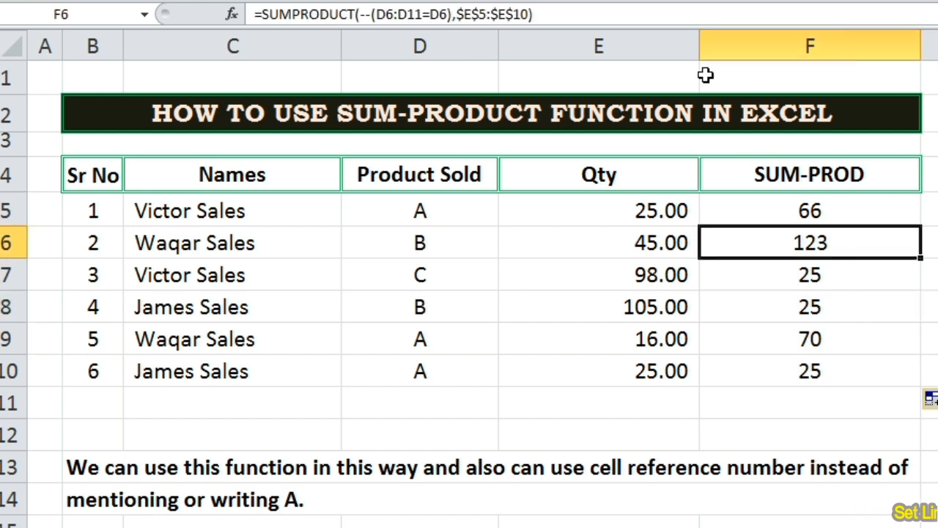
left_click(680, 16)
left_click(897, 407)
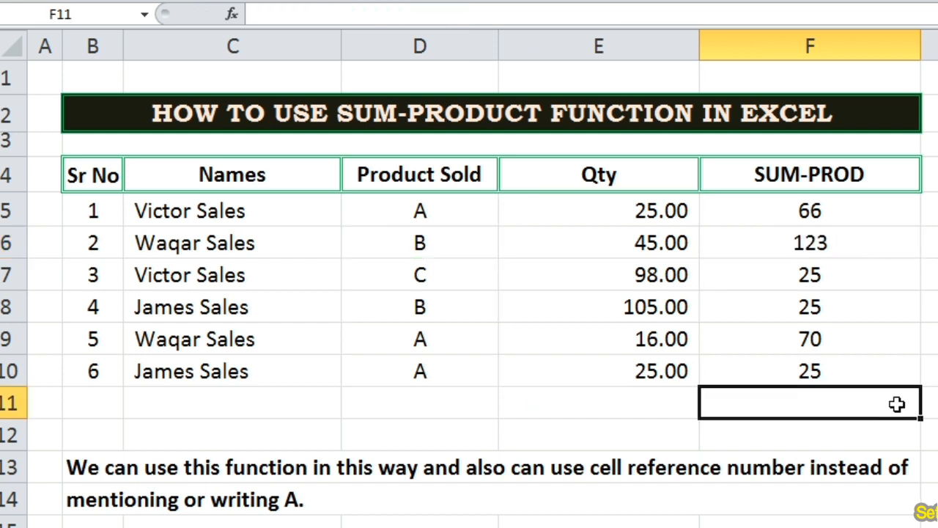
Make the product range in the F5 formula absolute, as $D$5:$D$10
left_click(828, 211)
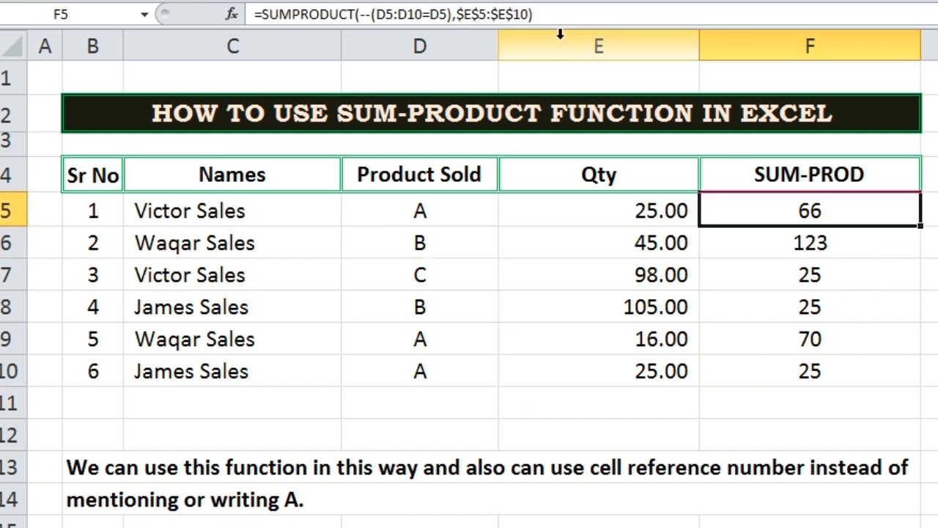
left_click_drag(375, 14, 415, 14)
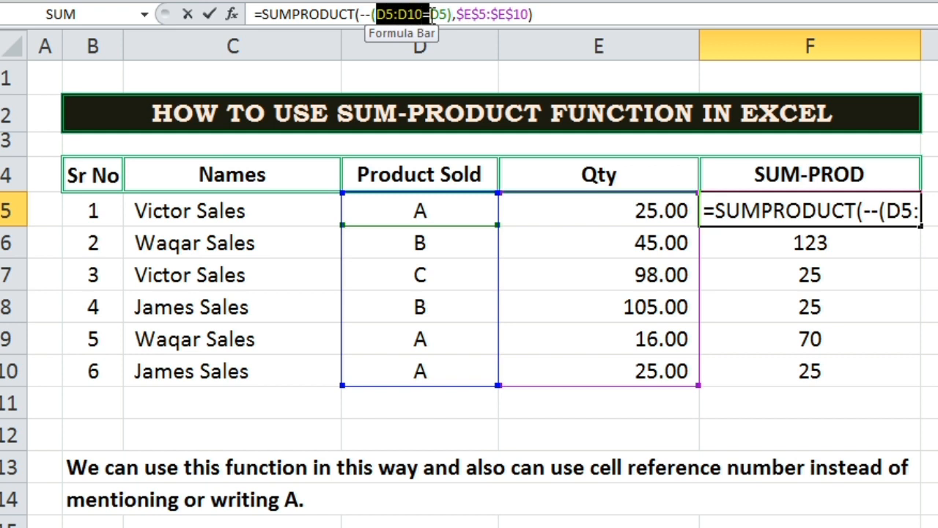
key("F4")
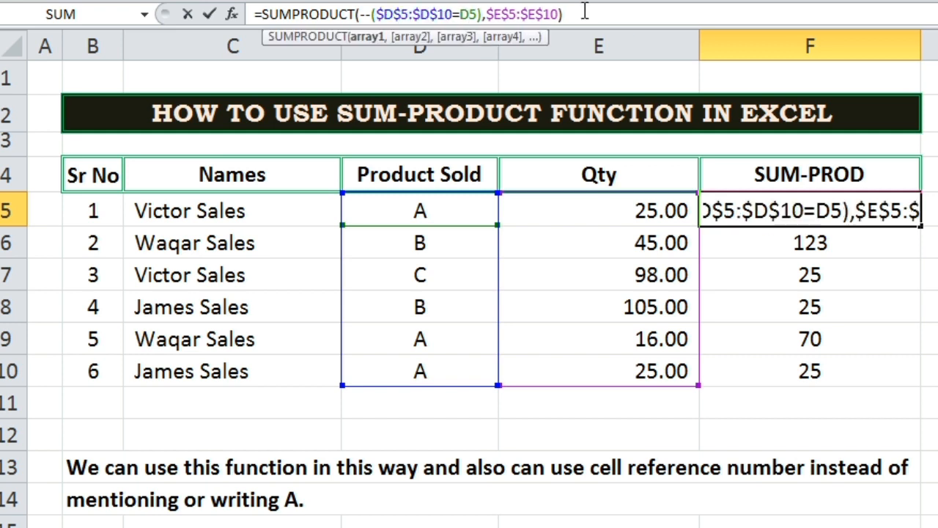
key("Return")
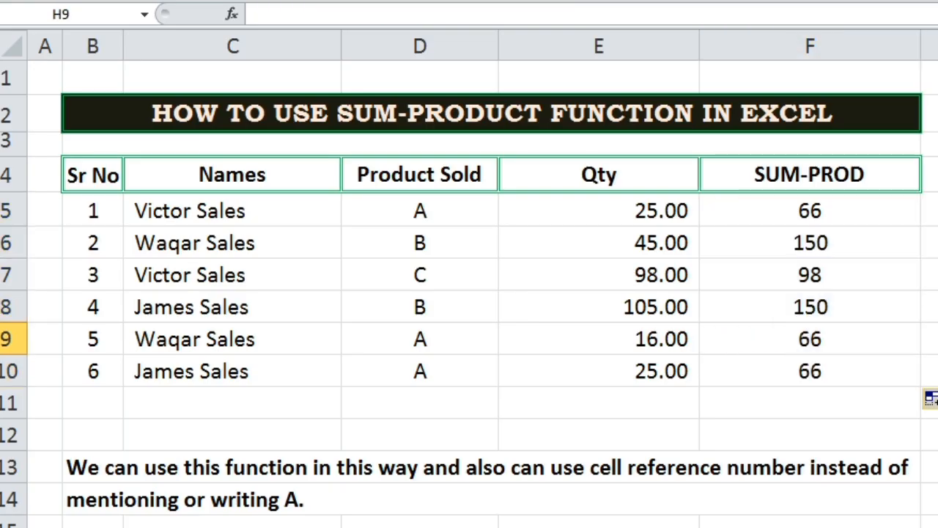
Compare the SUM-PROD results in F5 and F6 with their products in D5 and D6, and check product A's total in C12
left_click(810, 211)
left_click(416, 211)
left_click(827, 242)
left_click(439, 242)
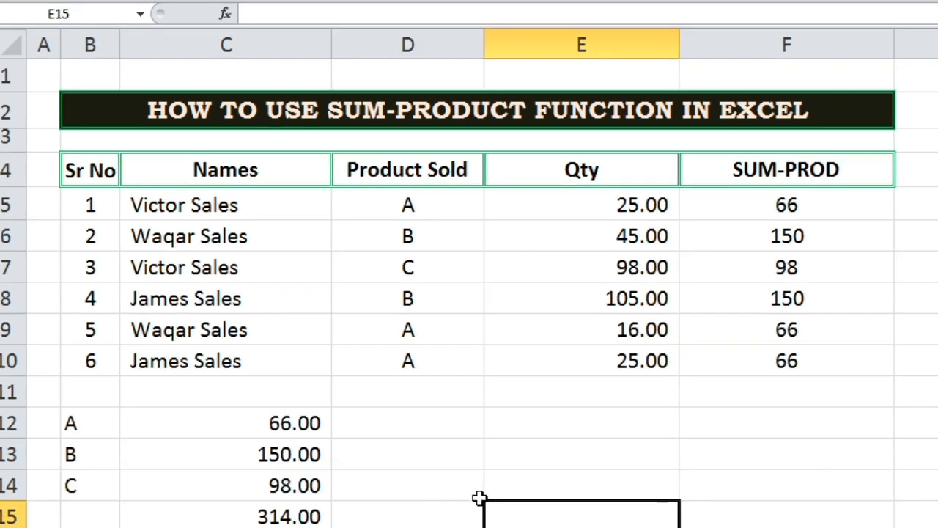
left_click(272, 423)
Total the quantities E5:E10 in E11 with a SUM formula
left_click_drag(672, 206, 645, 364)
left_click(648, 389)
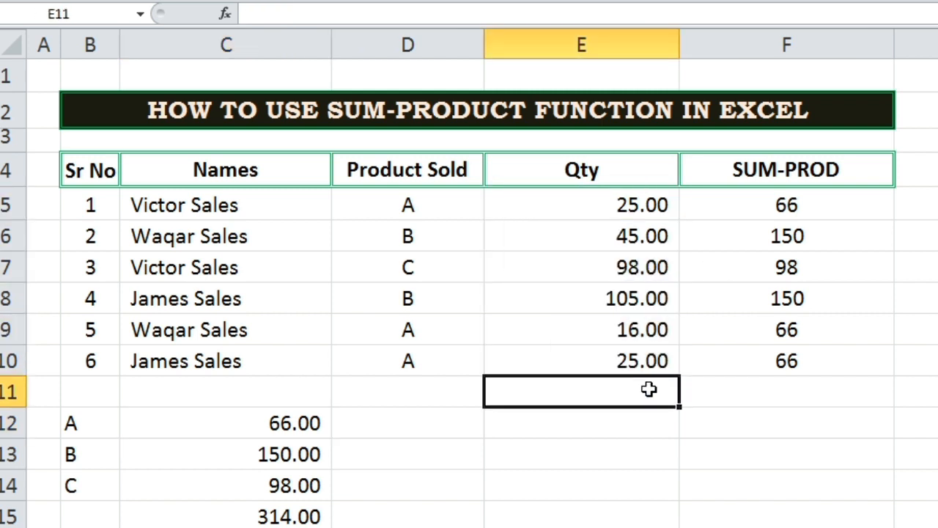
key("alt+equal")
key("Return")
left_click(635, 394)
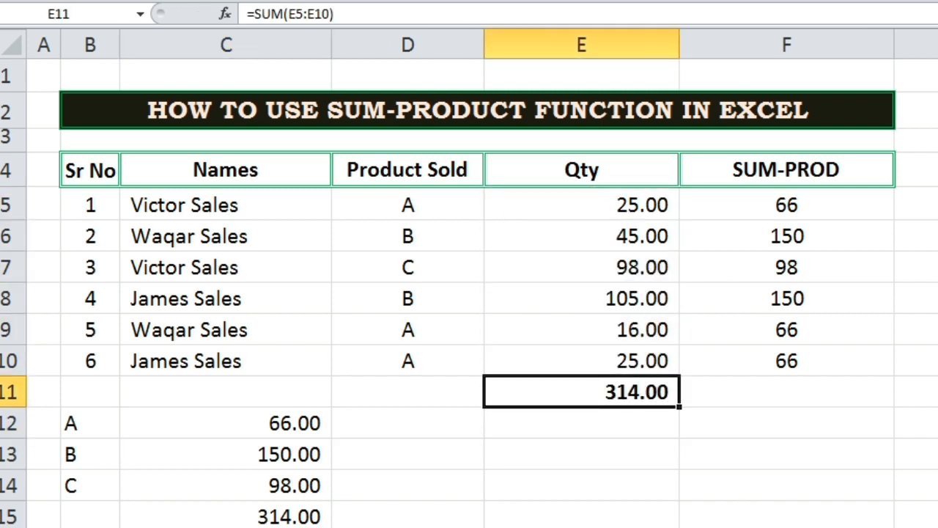
Compare the totals for products A, B and C in C12:C15 with their SUM-PROD results in F5:F7
left_click(291, 517)
left_click(281, 421)
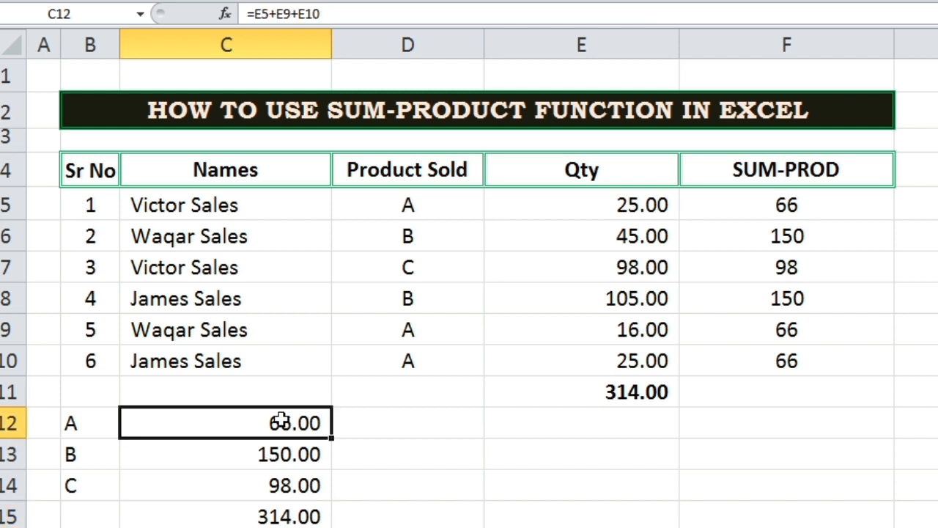
left_click(91, 422)
left_click(808, 199)
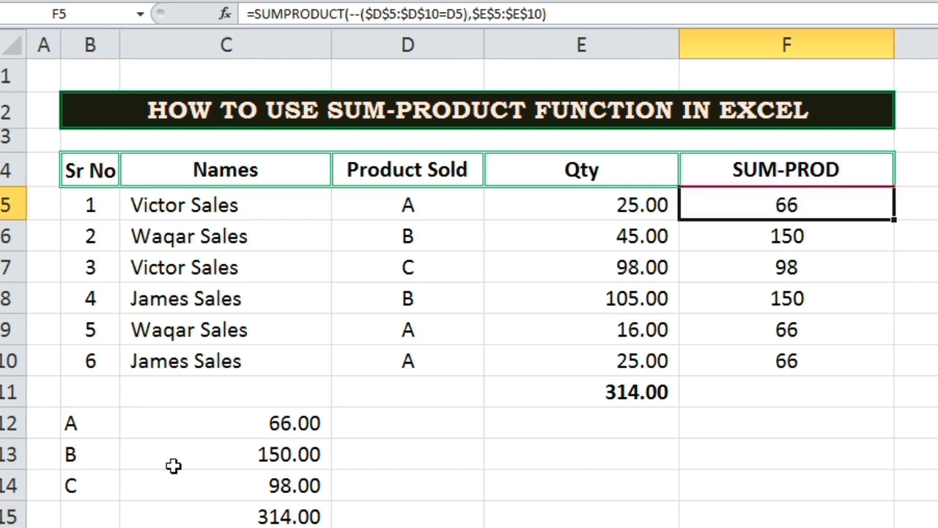
left_click(95, 459)
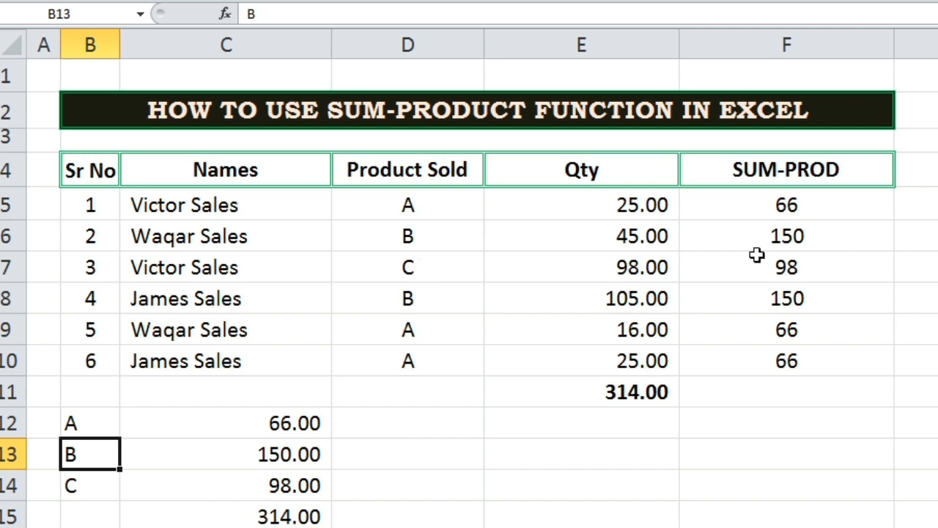
left_click(798, 239)
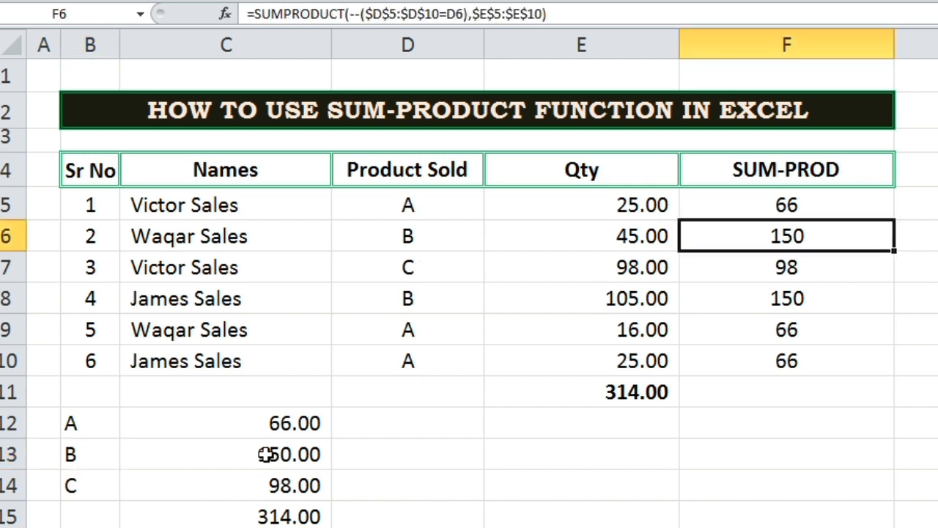
left_click(266, 454)
left_click(76, 487)
left_click(278, 489)
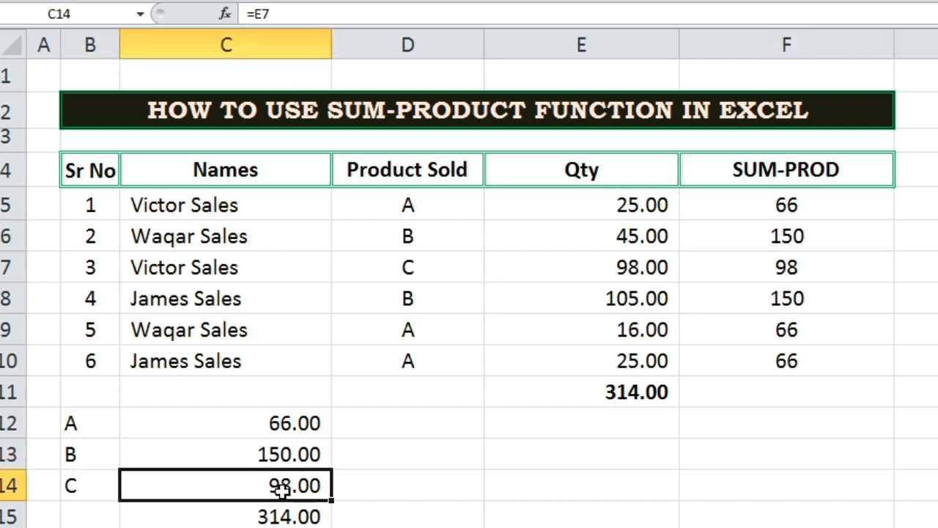
left_click(823, 268)
left_click(917, 422)
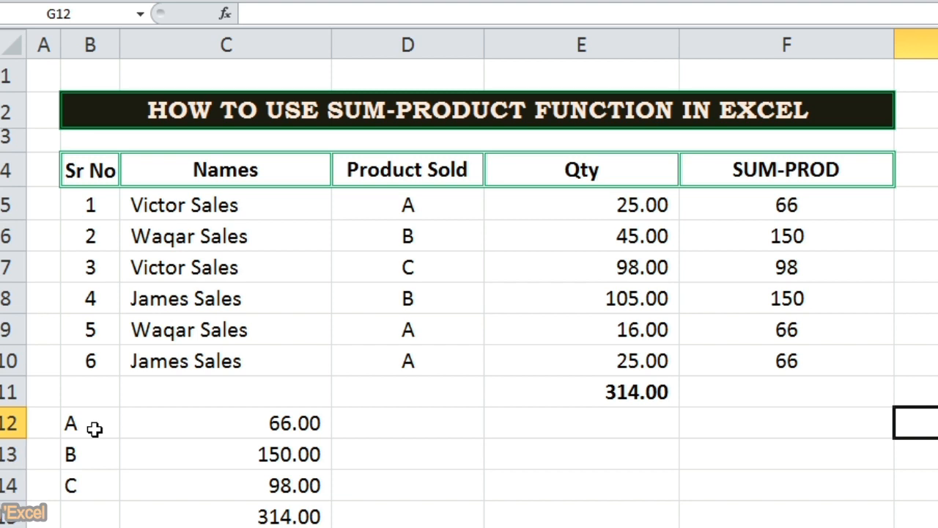
Delete the product labels A, B and C and their check totals from B12:C14
left_click_drag(94, 430, 226, 483)
key("Delete")
Write the note "So in this way we can get the total sum of prduct sold in this way." in B13, then discard it
left_click(91, 458)
type("So in this way we can")
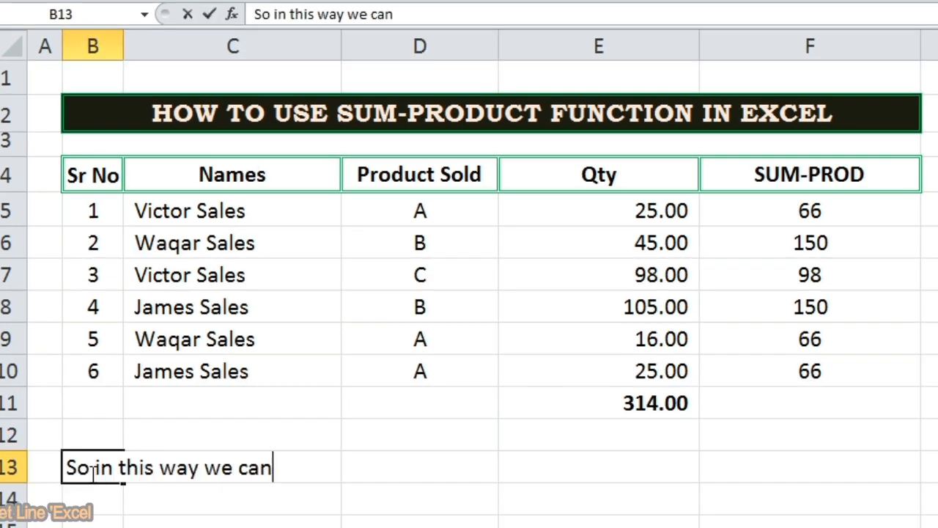
type(" get the total ")
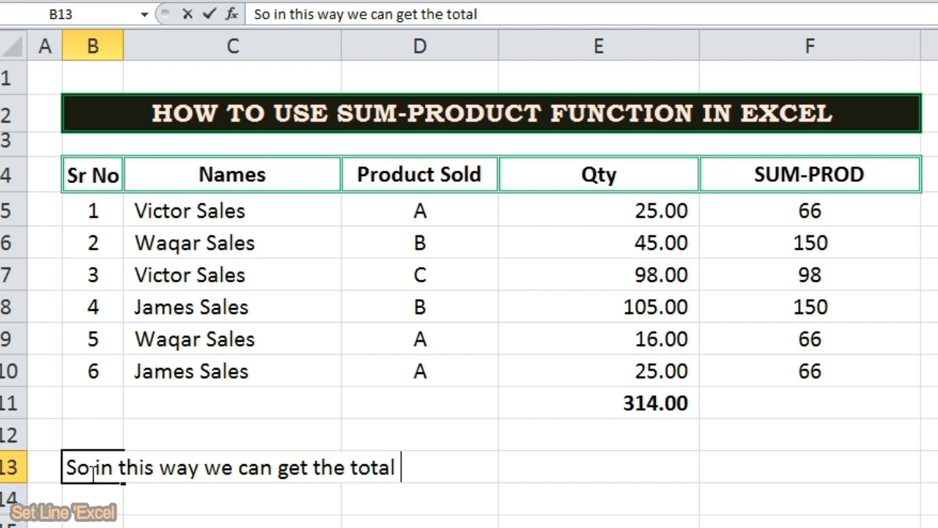
type("sum of p")
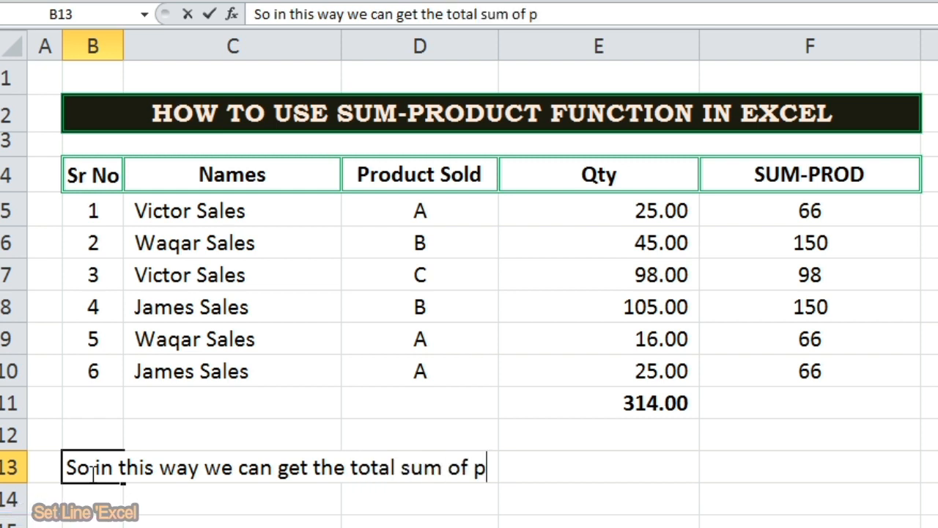
type("rduct sold i")
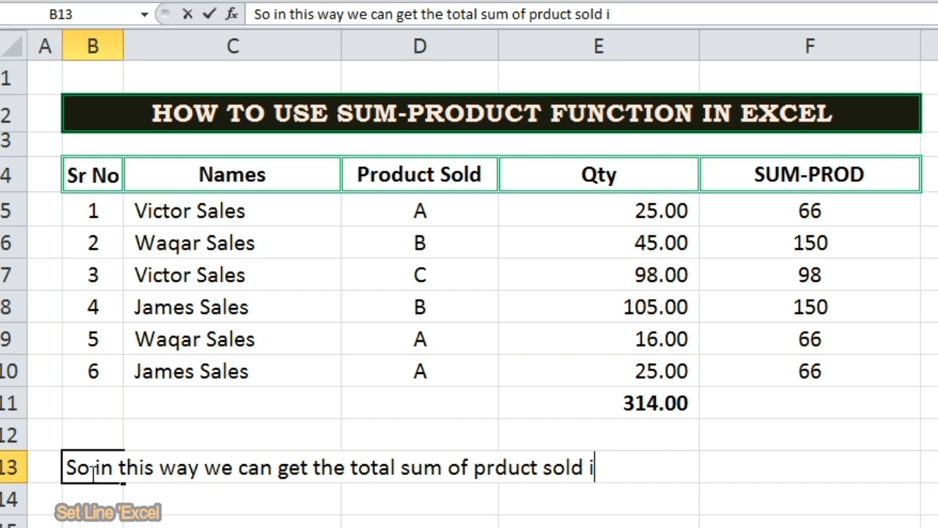
type("n this way.")
key("Escape")
Enter "Now if we want to know the Sales per person that how mucht quantity has been sold" in B13
type("Now if we want to know")
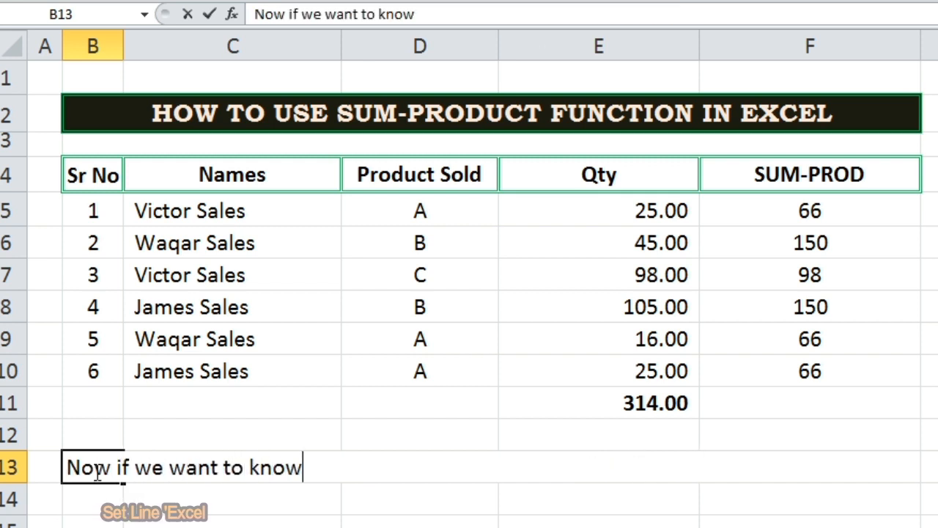
type(" the Sales per pers")
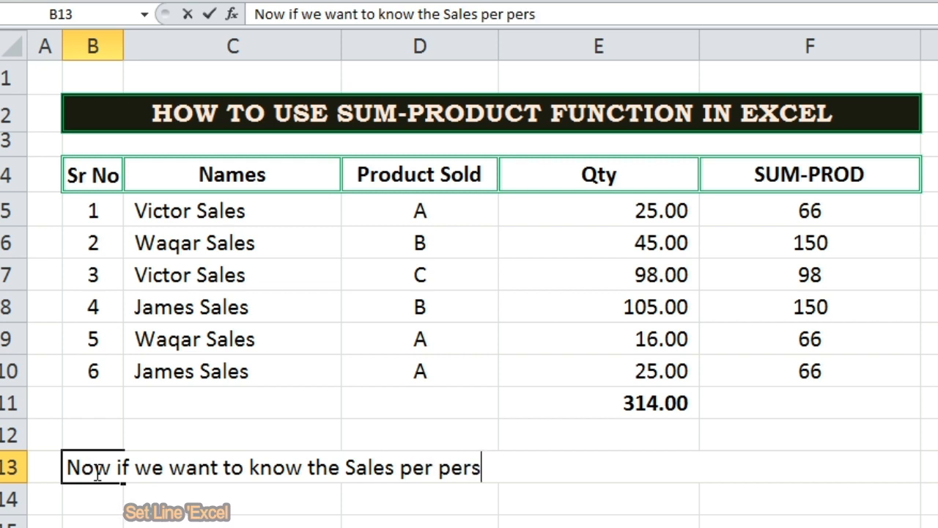
type("on that h")
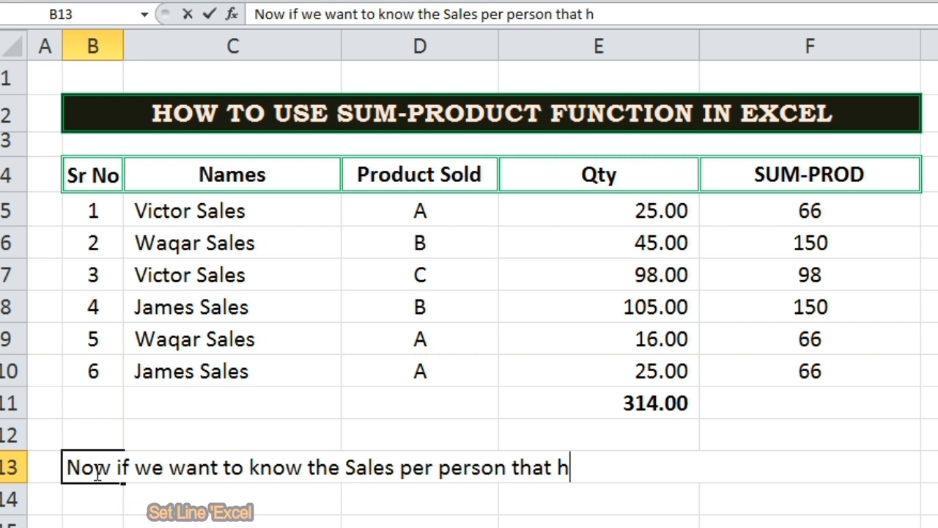
type("ow mucht quan")
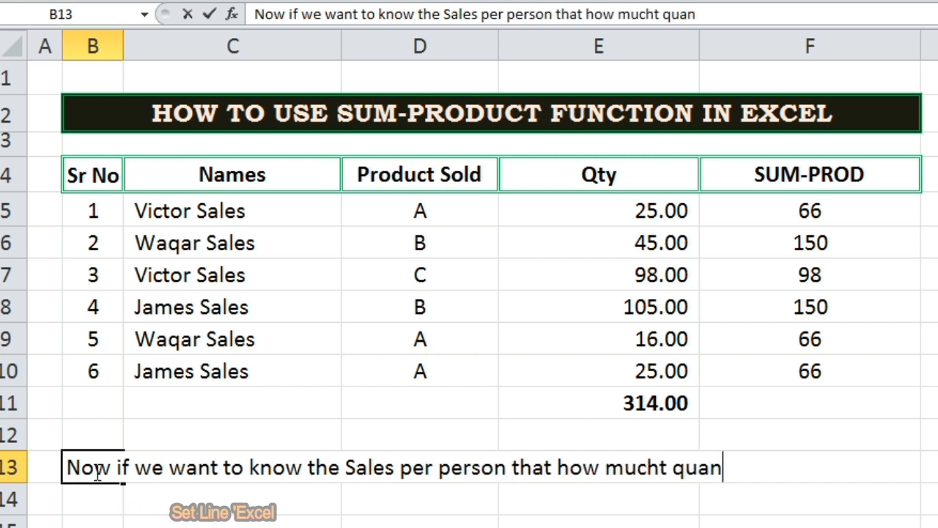
type("tity has been sold")
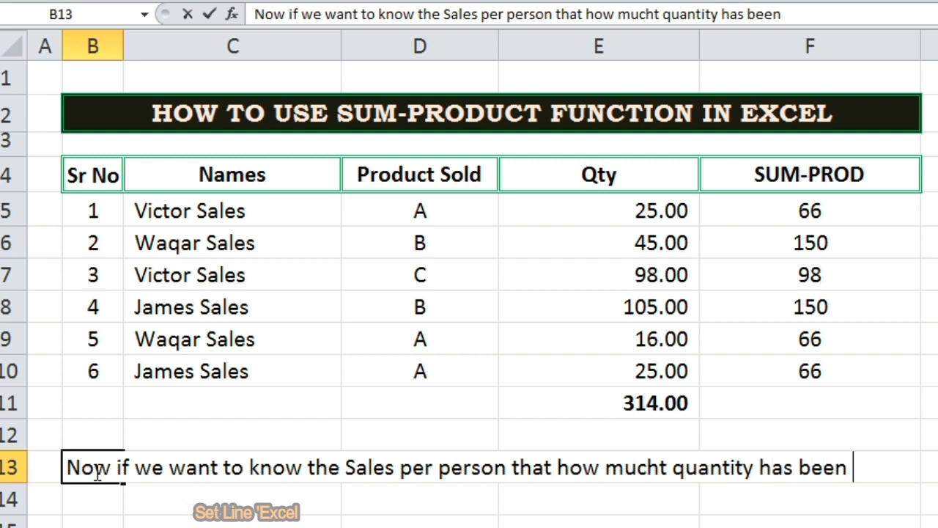
key("Return")
Continue the note in B14 with "by eay employee. We can use same function to know the emloyees sales.", then remove the note
type("by eay e")
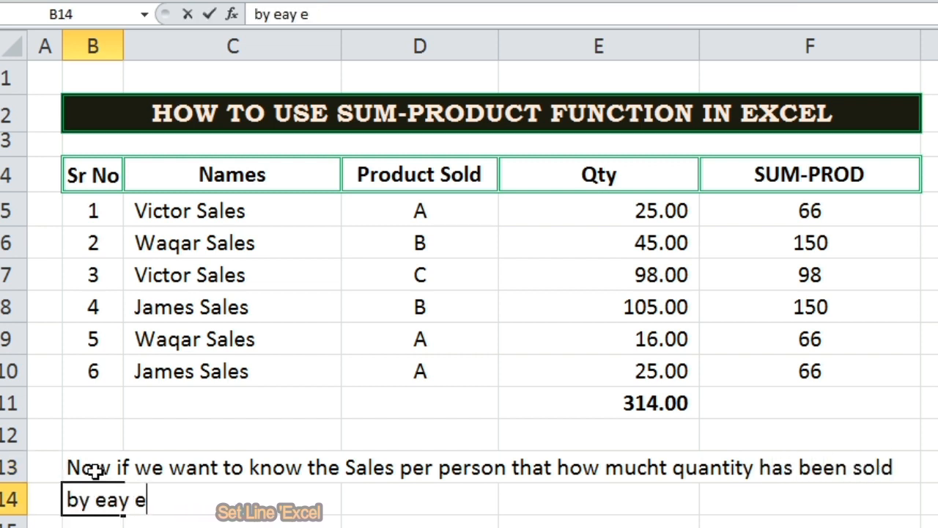
type("mployee. We ")
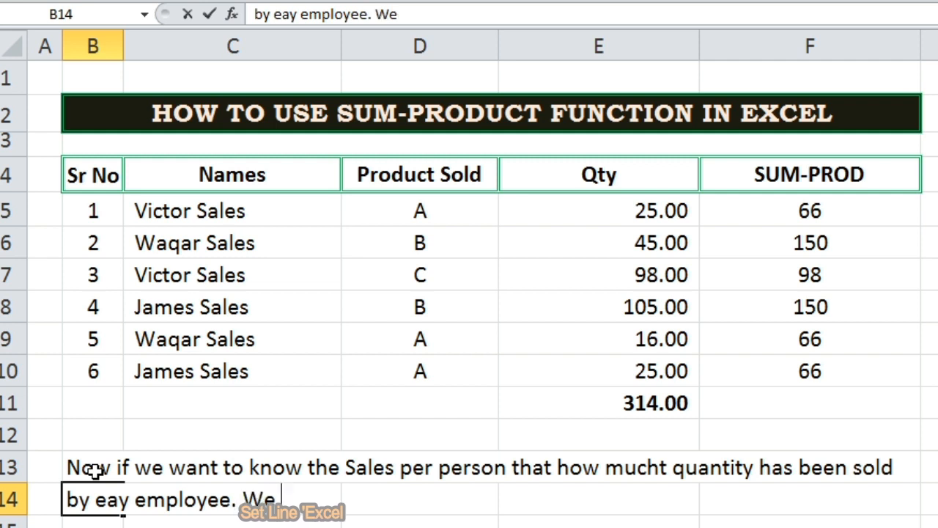
type("can use same function ")
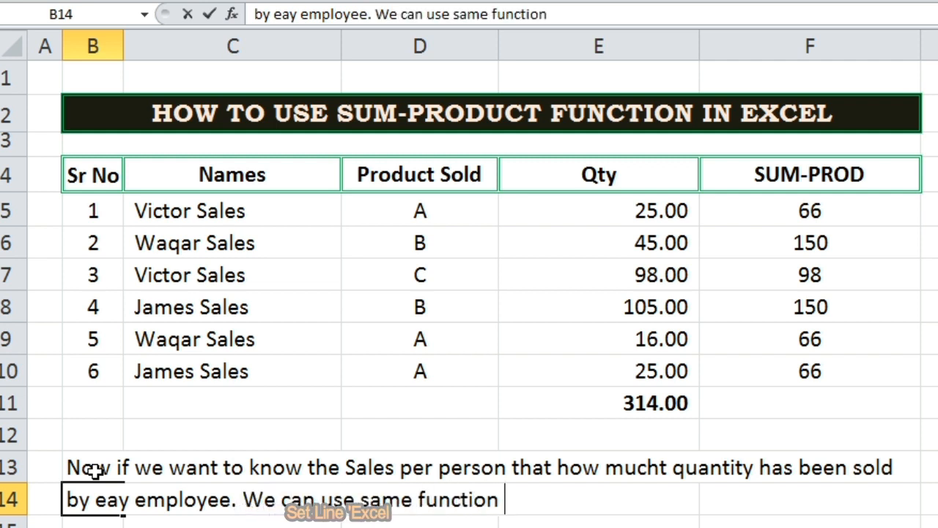
type("to know the")
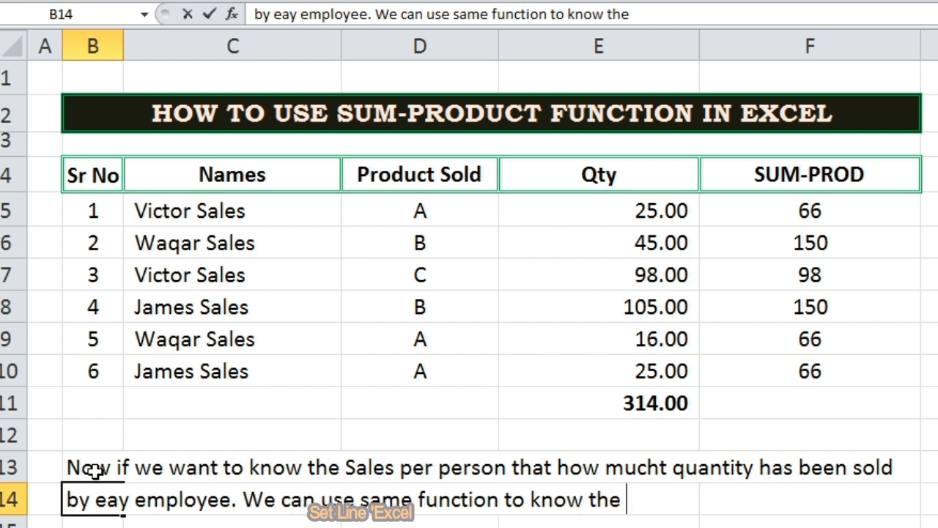
type(" emloyees sales")
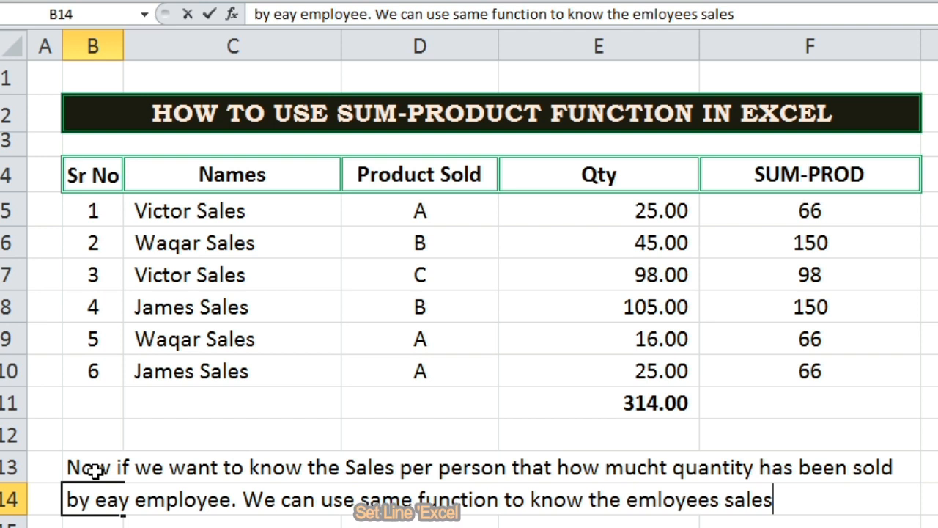
type(".")
left_click(95, 471)
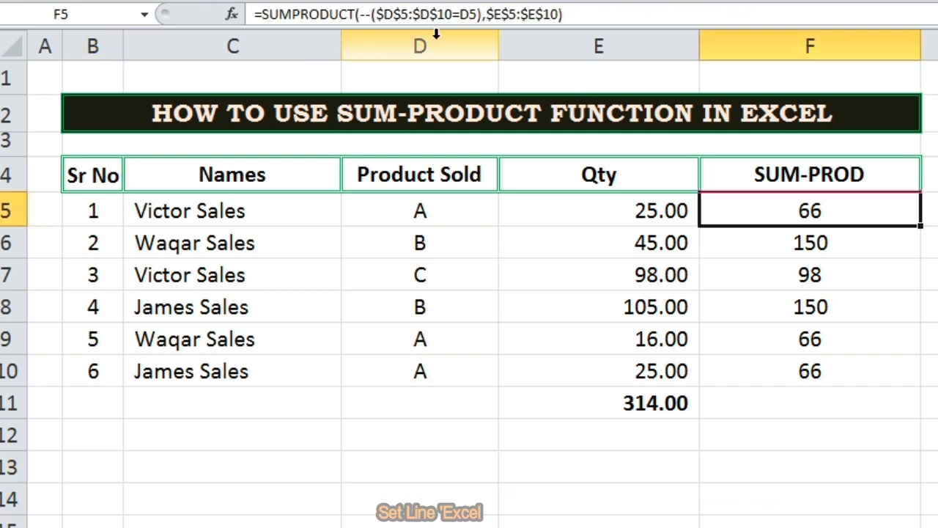
Change the condition reference in the F5 SUMPRODUCT formula to the name cell C5
left_click(477, 15)
key("BackSpace")
key("BackSpace")
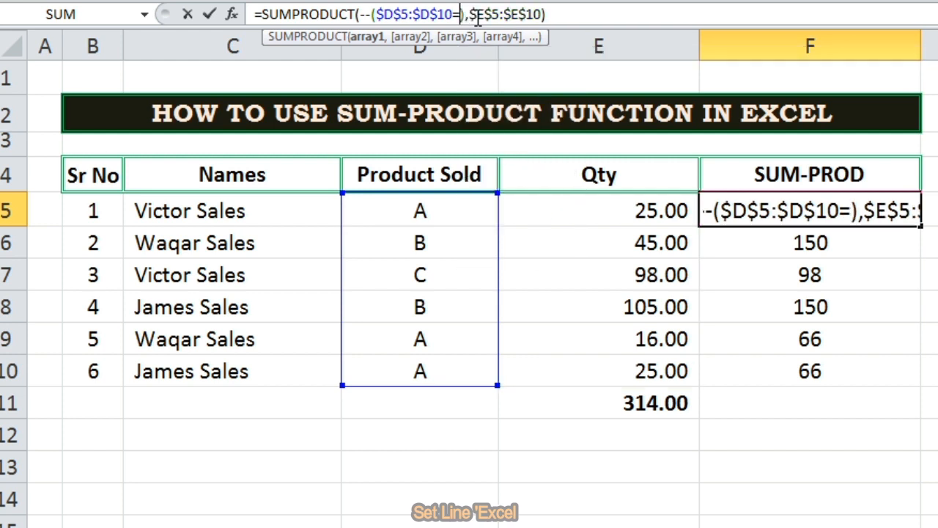
left_click(168, 218)
key("Return")
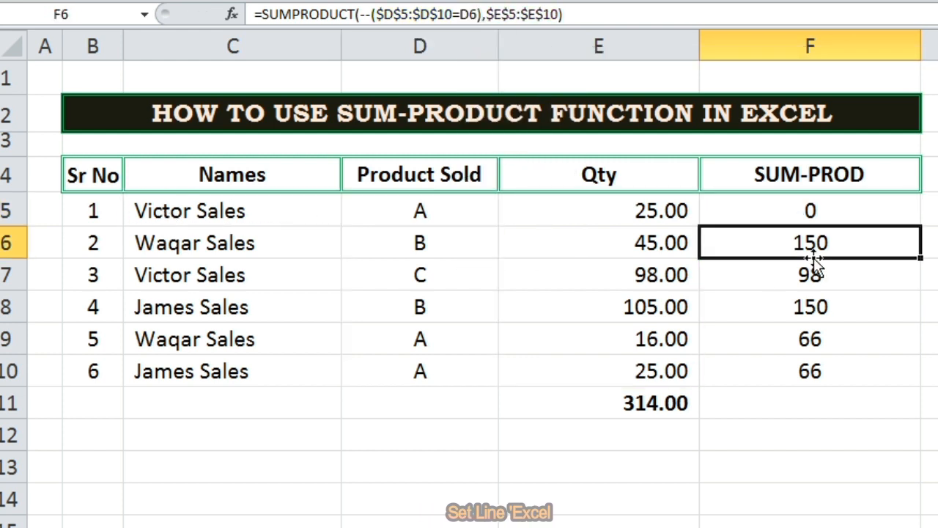
Replace the product range in the F5 formula with the names range C5:C10
left_click(849, 211)
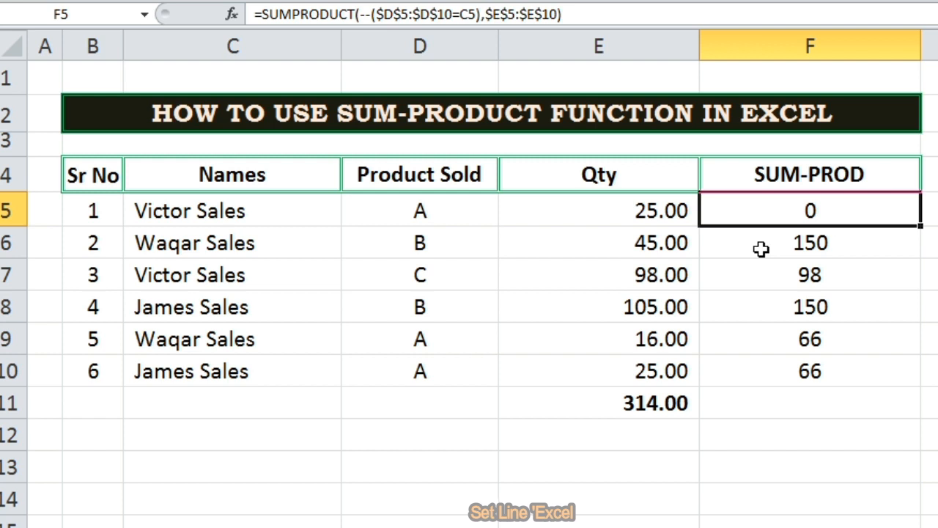
left_click(603, 13)
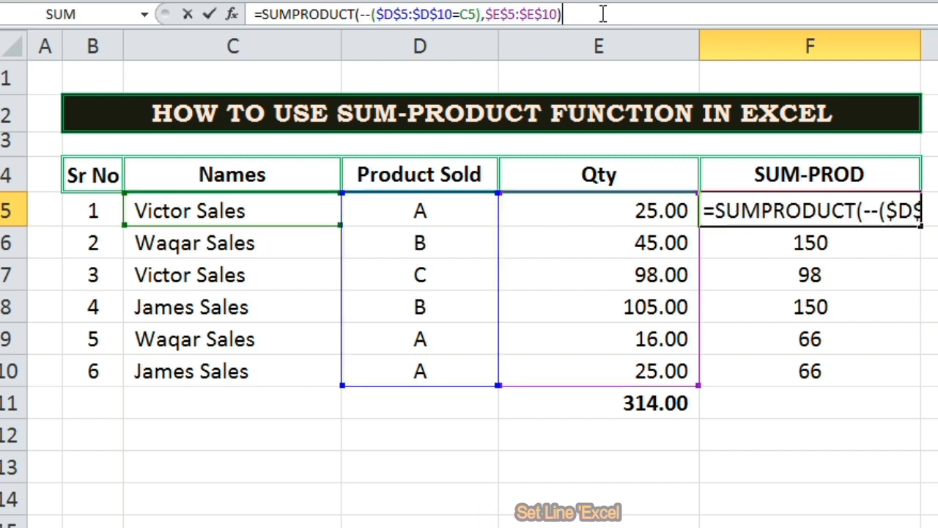
left_click(454, 14)
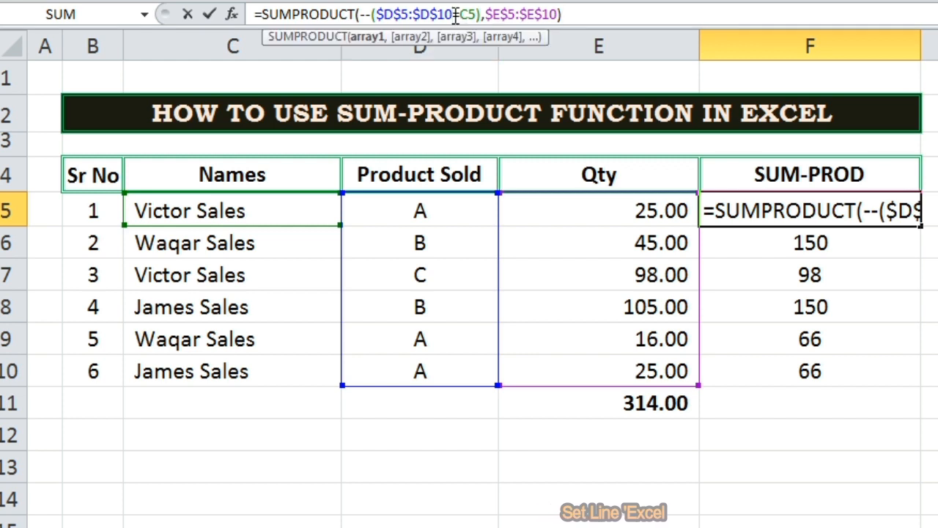
key("BackSpace")
key("BackSpace")
key("BackSpace")
key("BackSpace")
key("BackSpace")
key("BackSpace")
key("BackSpace")
key("BackSpace")
key("BackSpace")
key("BackSpace")
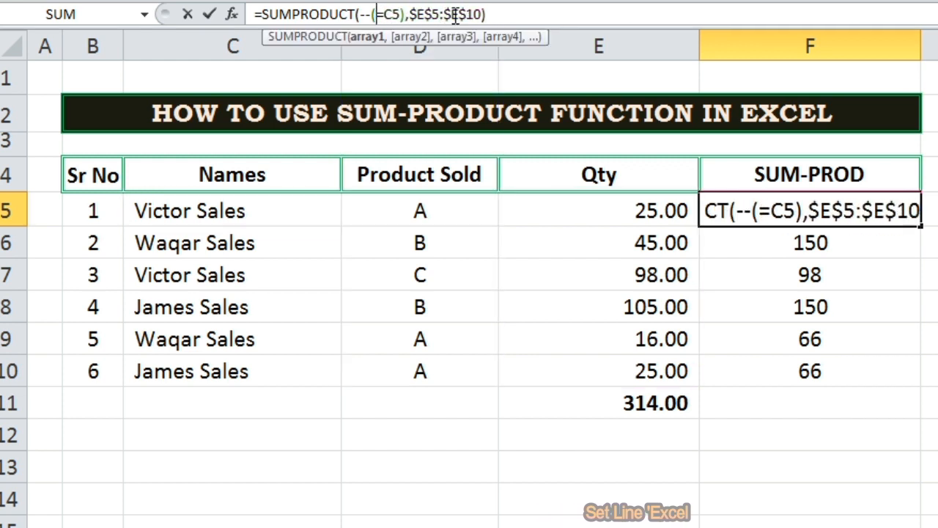
left_click_drag(188, 209, 184, 377)
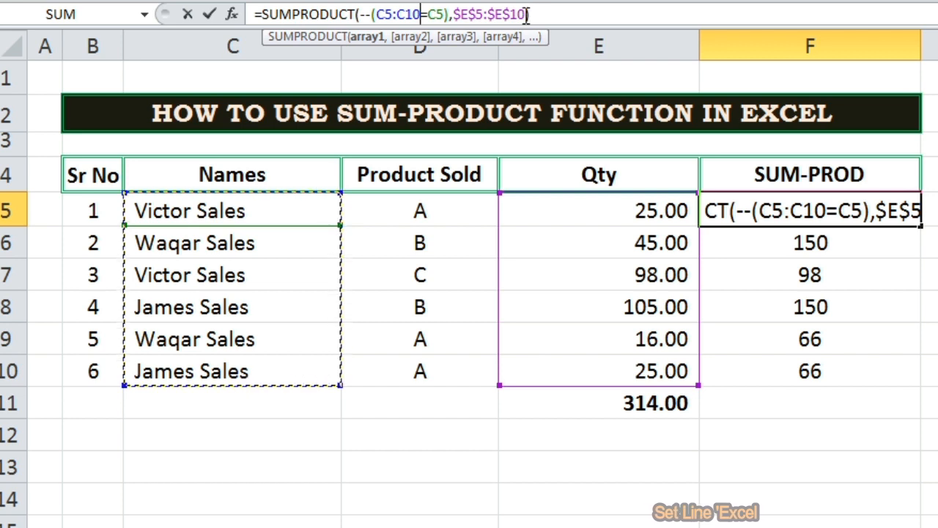
Make the names range in the F5 formula absolute, as $C$5:$C$10
left_click_drag(420, 14, 380, 14)
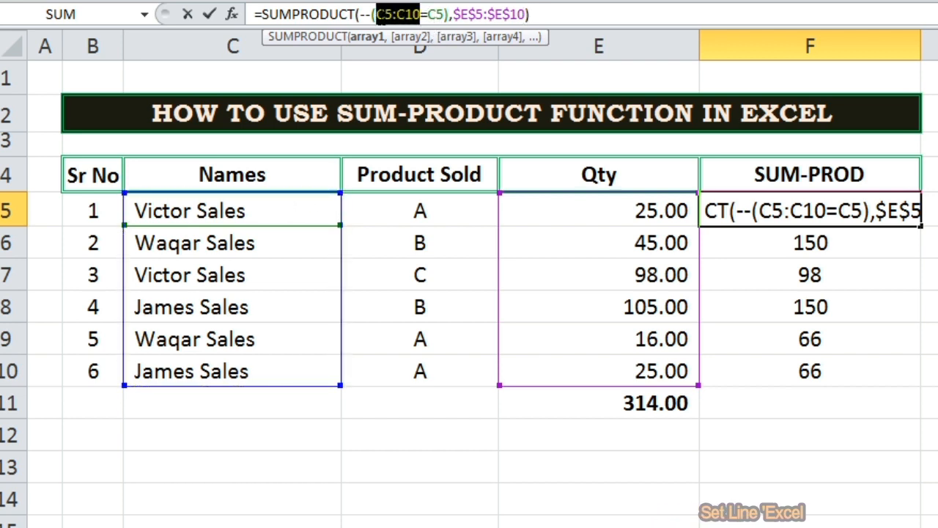
key("F4")
key("Return")
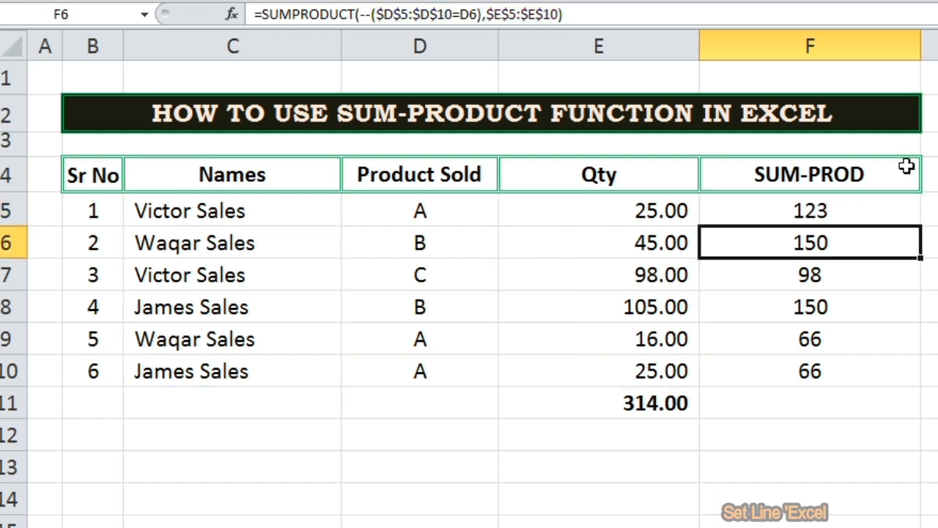
Fill the per-person SUMPRODUCT formula from F5 down to F10
left_click(856, 215)
left_click_drag(921, 226, 918, 381)
left_click(928, 371)
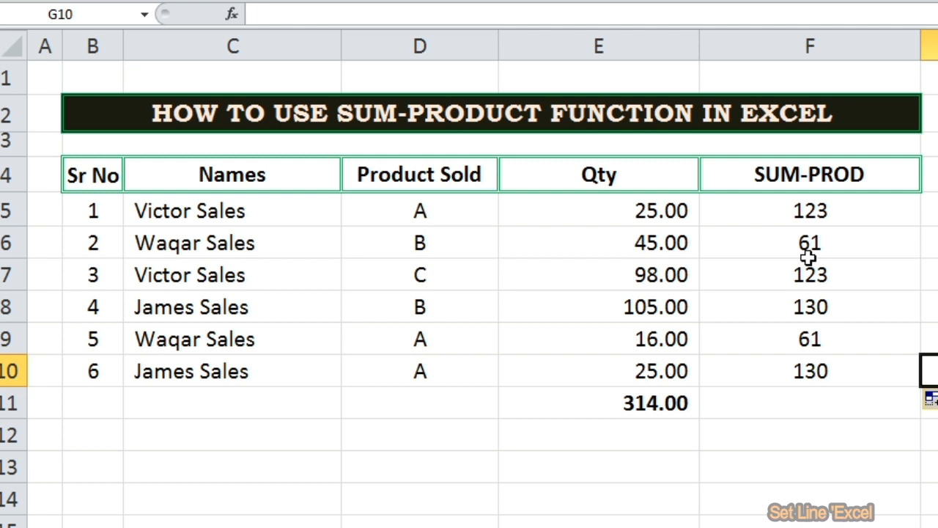
Check the names range, condition and quantity range in the F5 formula
left_click(815, 211)
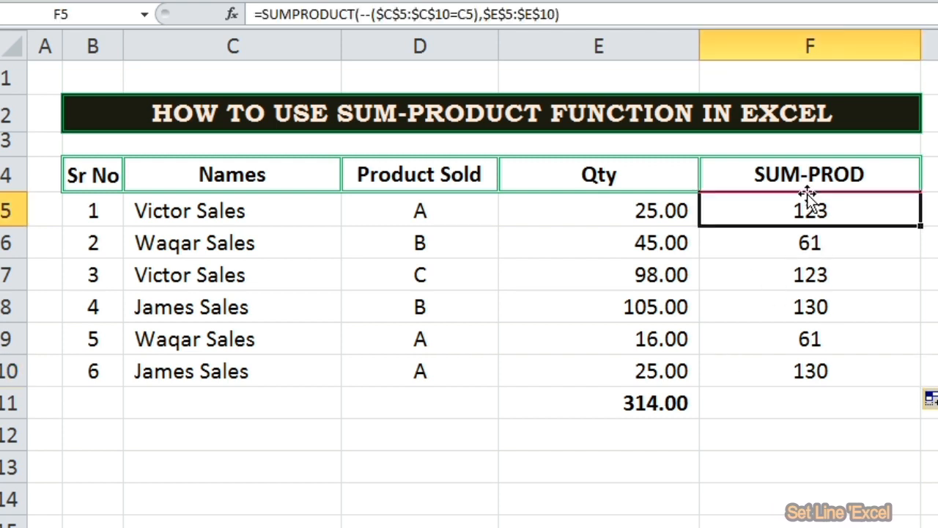
left_click(647, 22)
key("Escape")
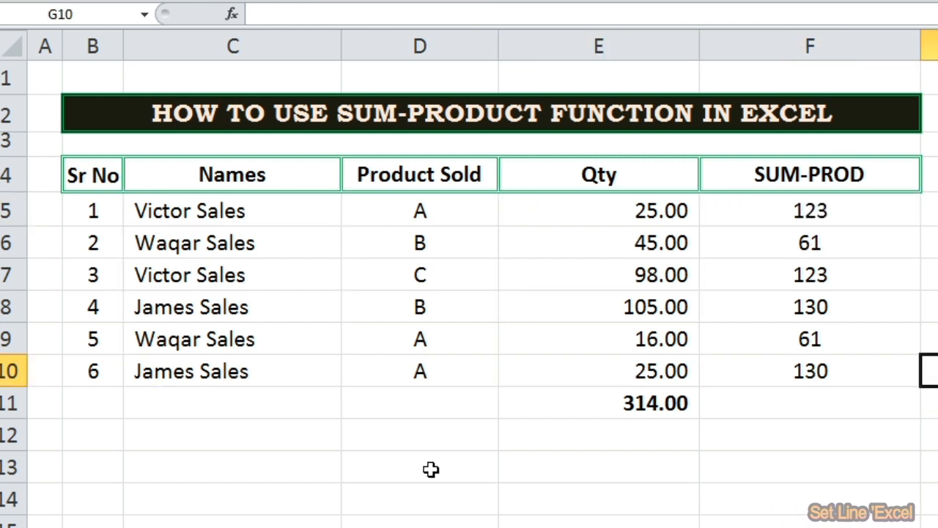
left_click(227, 442)
left_click(931, 210)
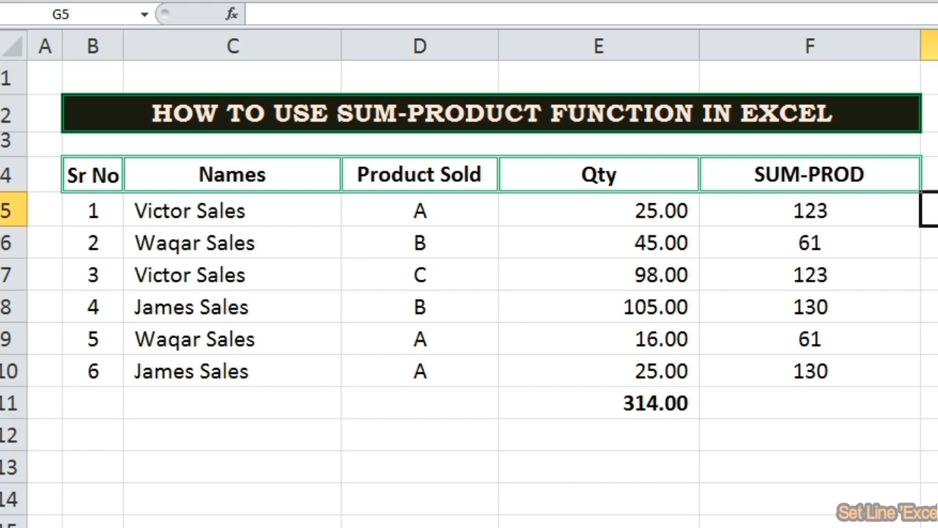
left_click(261, 434)
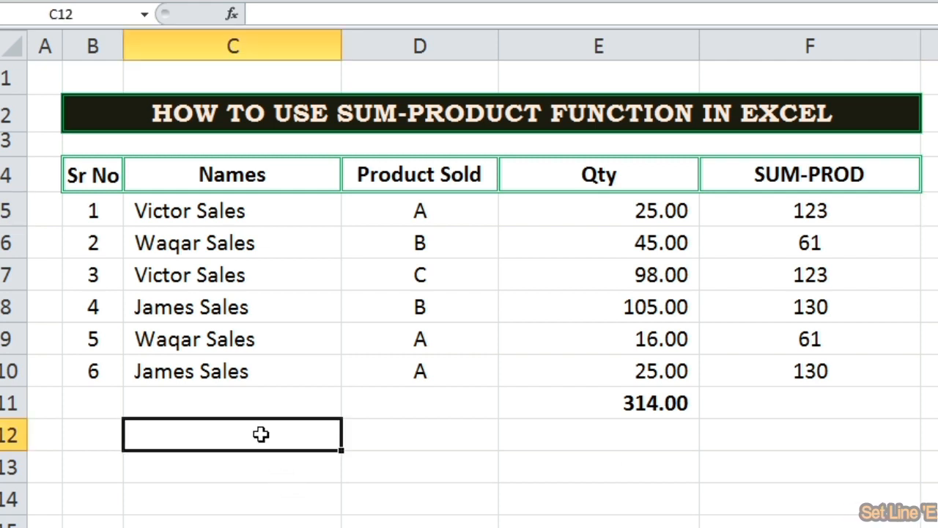
Copy the salesperson's name from C5 to C12 and total that person's quantities in D12 with =E5+E7
left_click(218, 214)
key("ctrl+c")
left_click(220, 434)
key("ctrl+v")
left_click(358, 436)
type("=")
left_click(652, 210)
type("+")
left_click(646, 275)
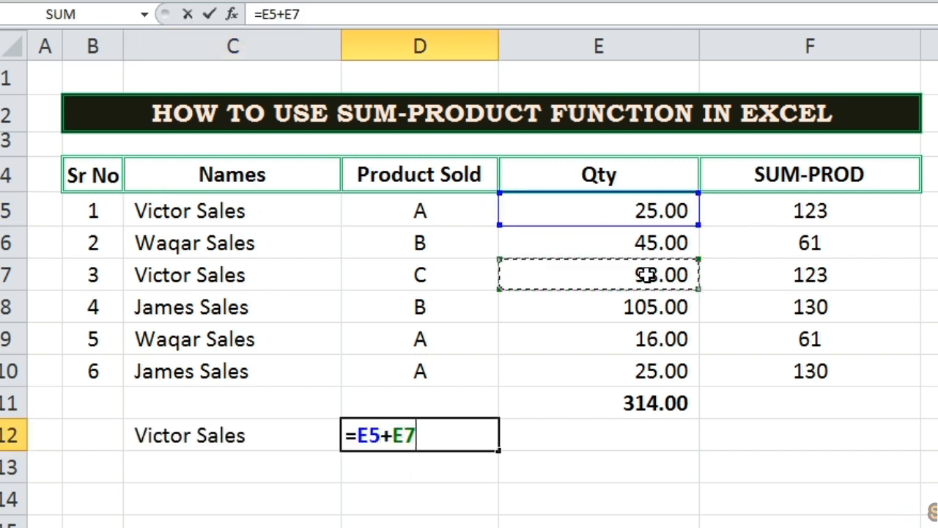
key("Return")
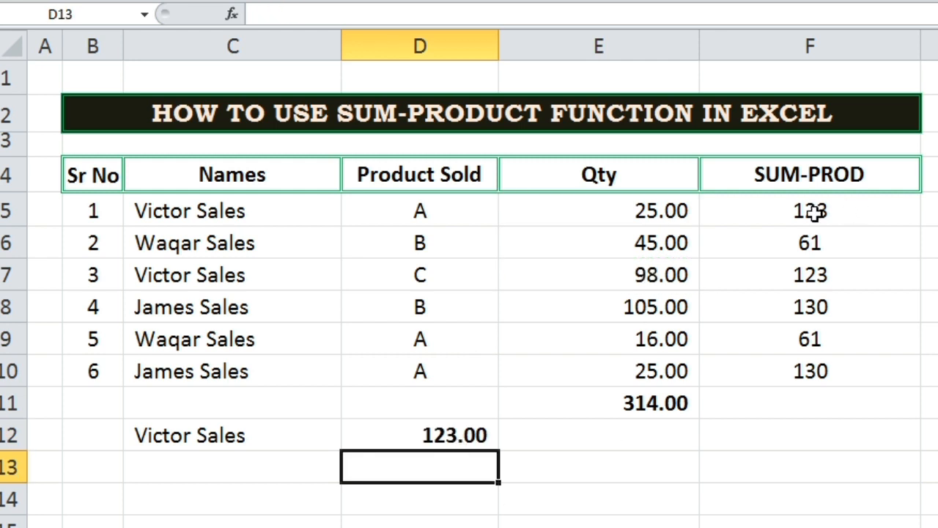
Copy the salesperson's name from C6 to C13 and total that person's quantities in D13 with =E6+E9
left_click(180, 459)
left_click(199, 245)
key("ctrl+c")
left_click(188, 461)
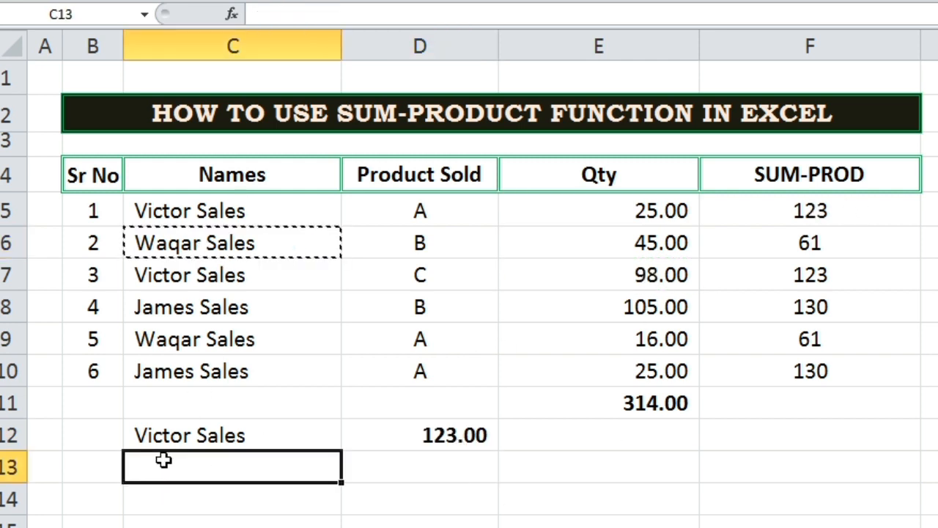
key("ctrl+v")
left_click(456, 460)
type("=")
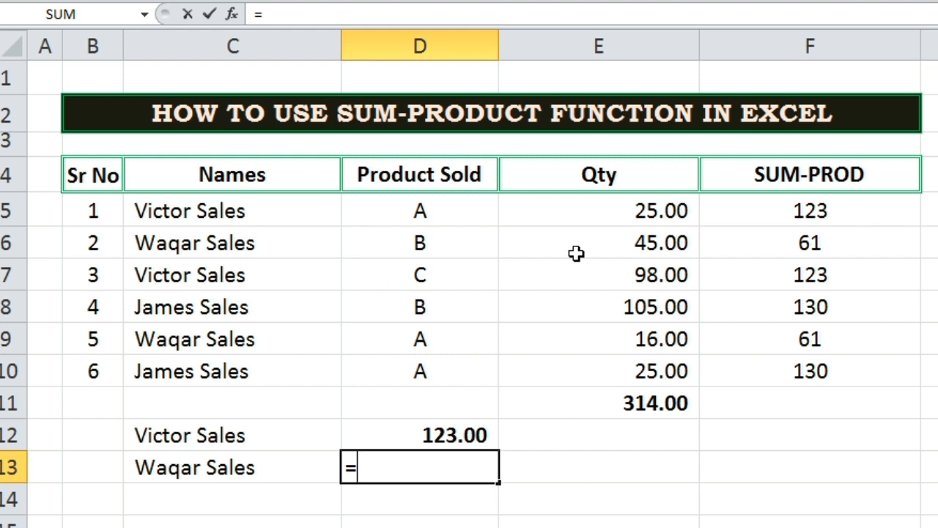
left_click(671, 249)
type("+")
left_click(629, 343)
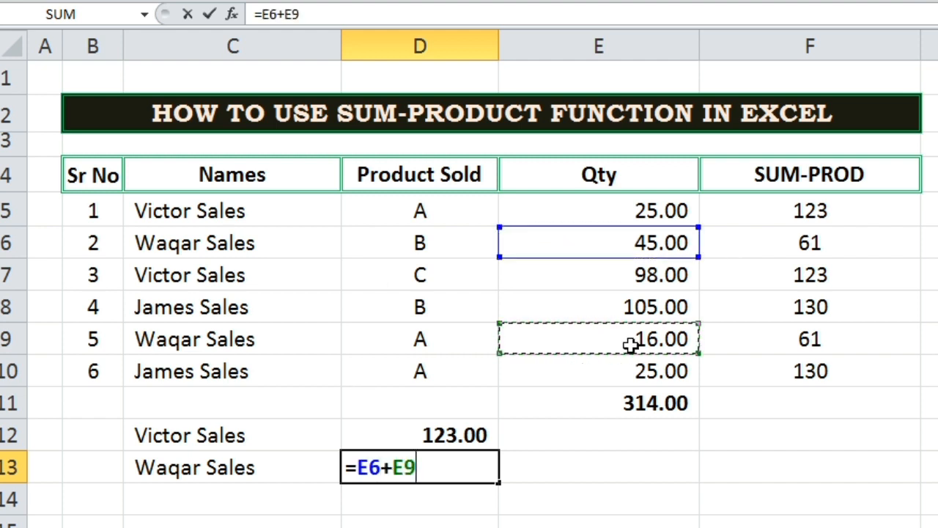
key("Return")
Copy the salesperson's name from C8 to C14 and total that person's quantities in D14 with =E8+E10
left_click(197, 312)
key("ctrl+c")
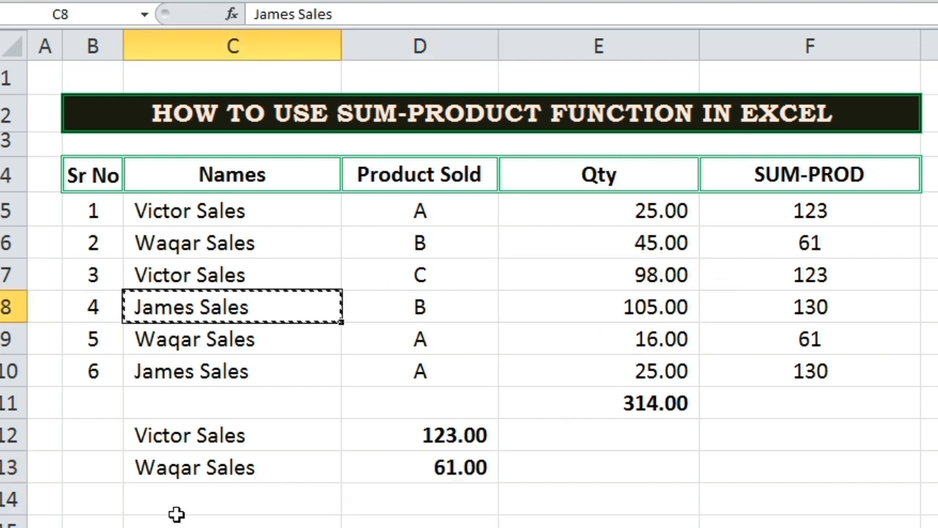
left_click(178, 506)
key("ctrl+v")
left_click(460, 510)
type("=")
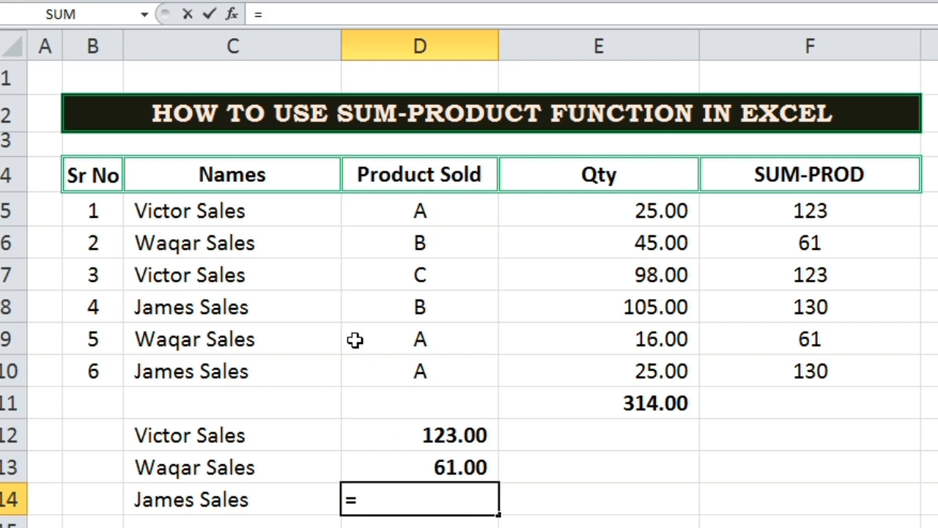
left_click(674, 307)
type("+")
left_click(684, 372)
key("Return")
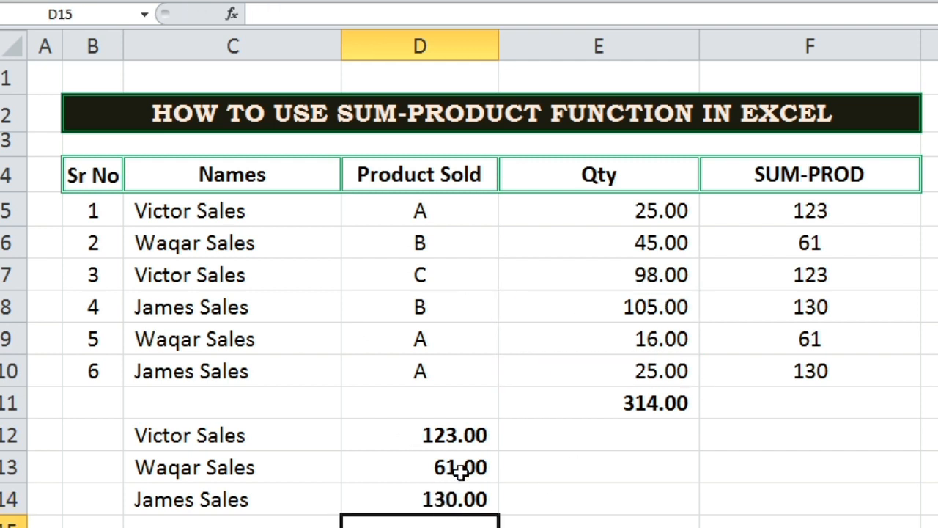
left_click_drag(456, 439, 453, 483)
left_click(783, 526)
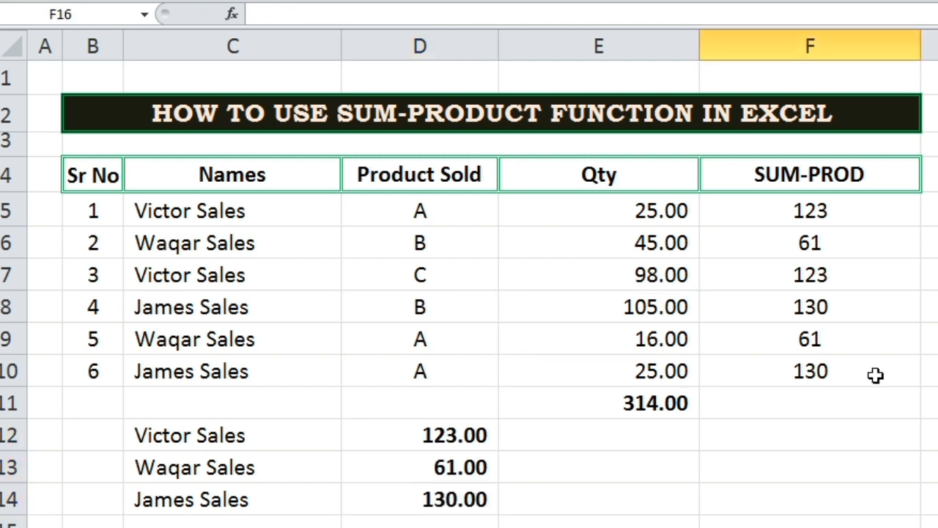
Clear the manual check in C12:D14 and write a closing note in B13:B14 starting "So in this way we can use this sum product function in Excel"
left_click(473, 519)
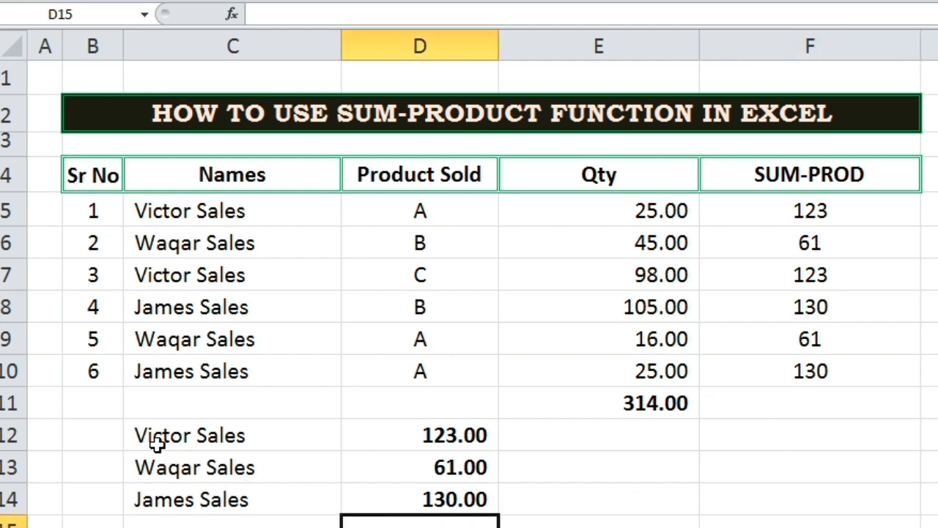
type("So i")
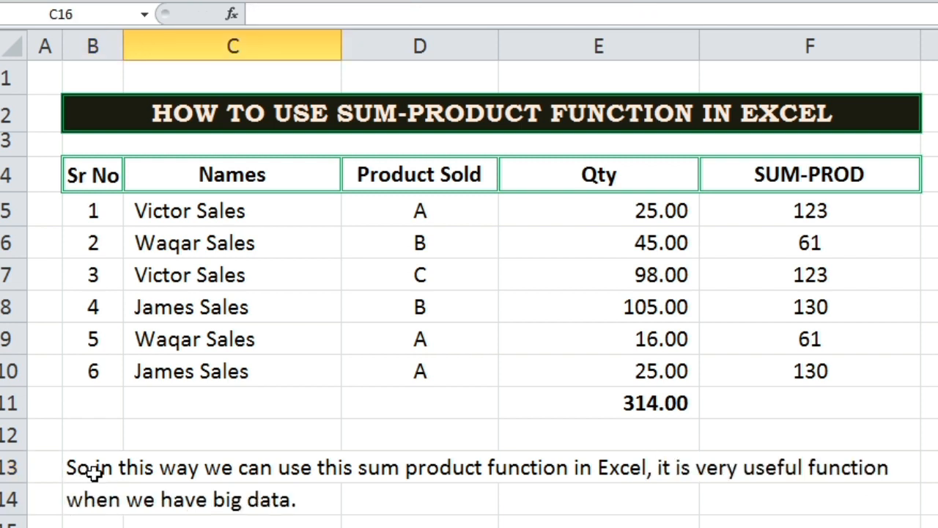
Delete the closing note in B13:B14 and enter "Thanks for watching." in B13
left_click_drag(86, 469, 100, 490)
key("Delete")
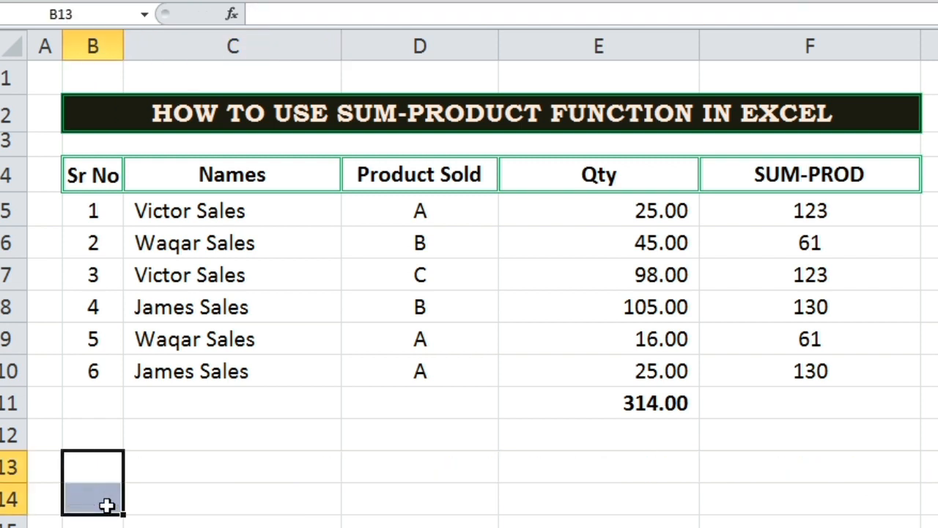
left_click(96, 462)
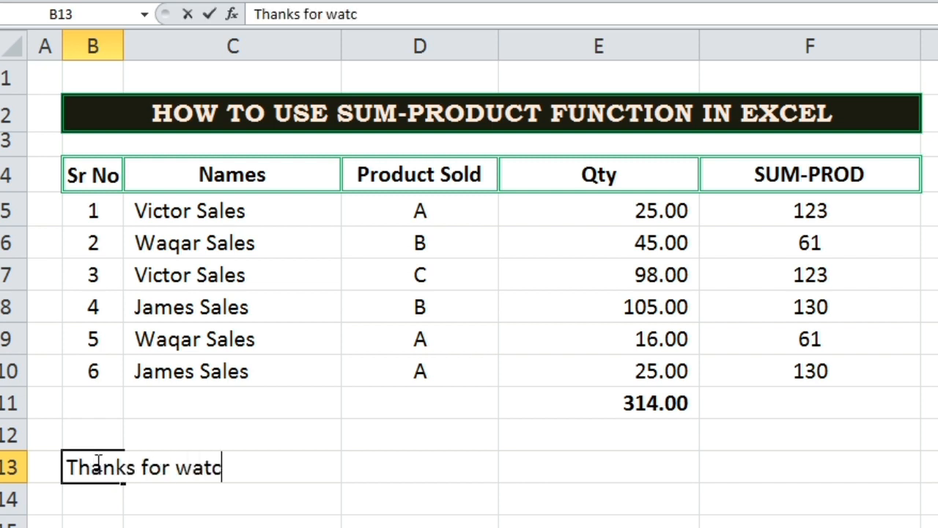
key("Return")
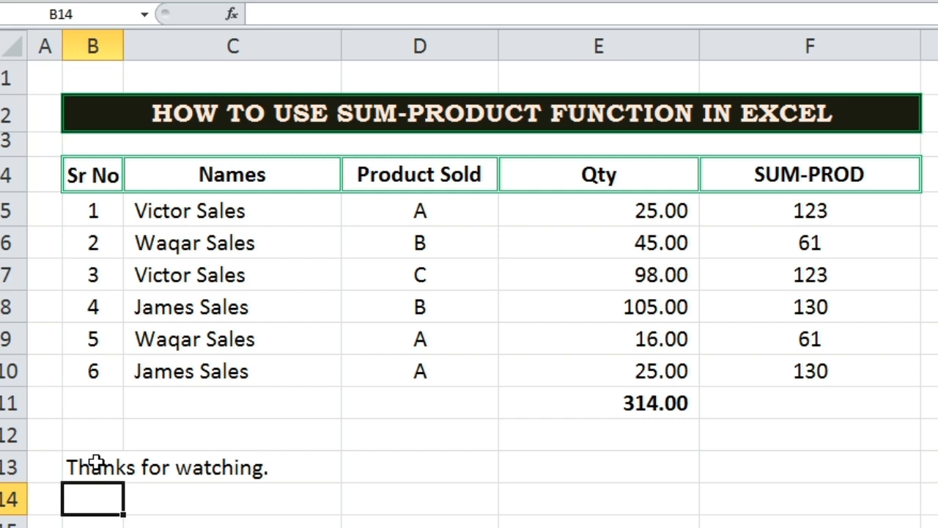